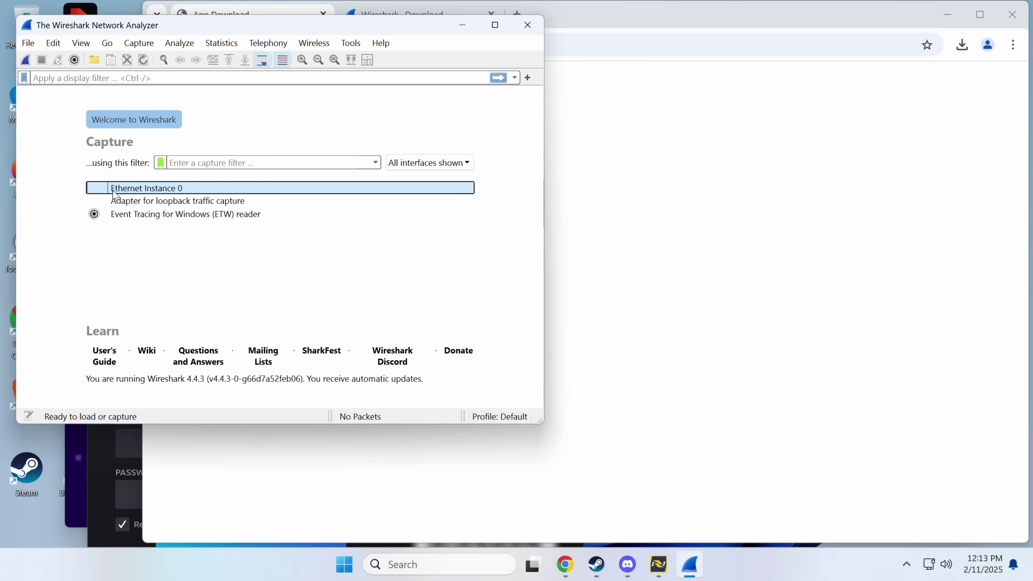
Step: Begin a live packet capture on the Ethernet Instance 0 interface
double_click(122, 190)
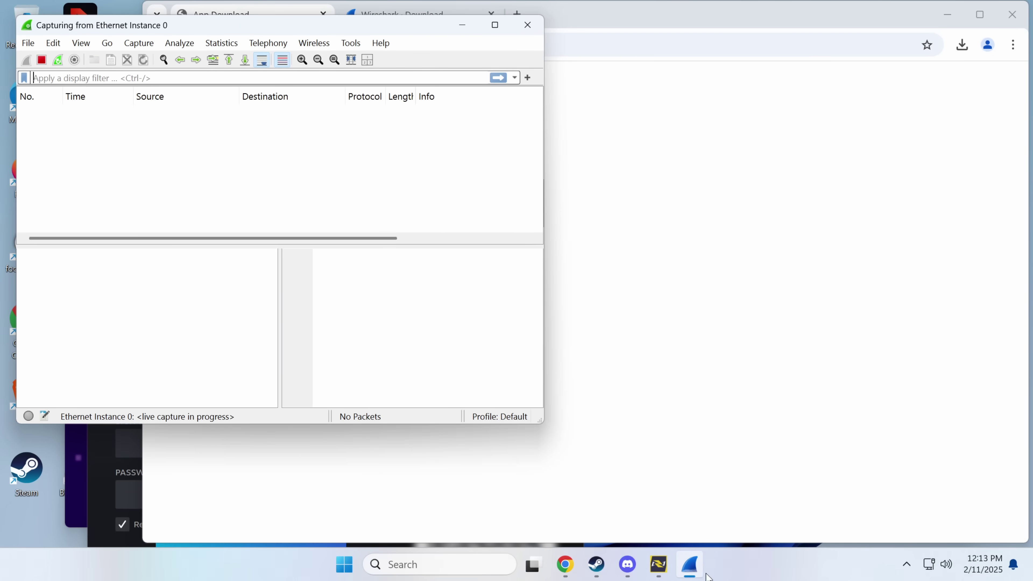
Step: Load youtube.com in Chrome and minimise the running Wireshark capture window
left_click(565, 565)
left_click(325, 44)
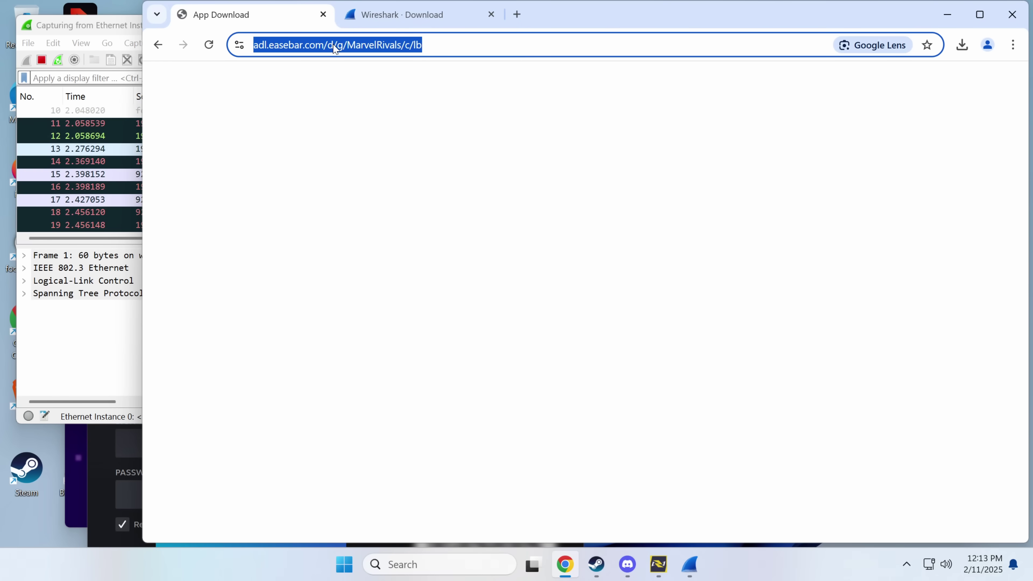
type("youtube.com")
key("Return")
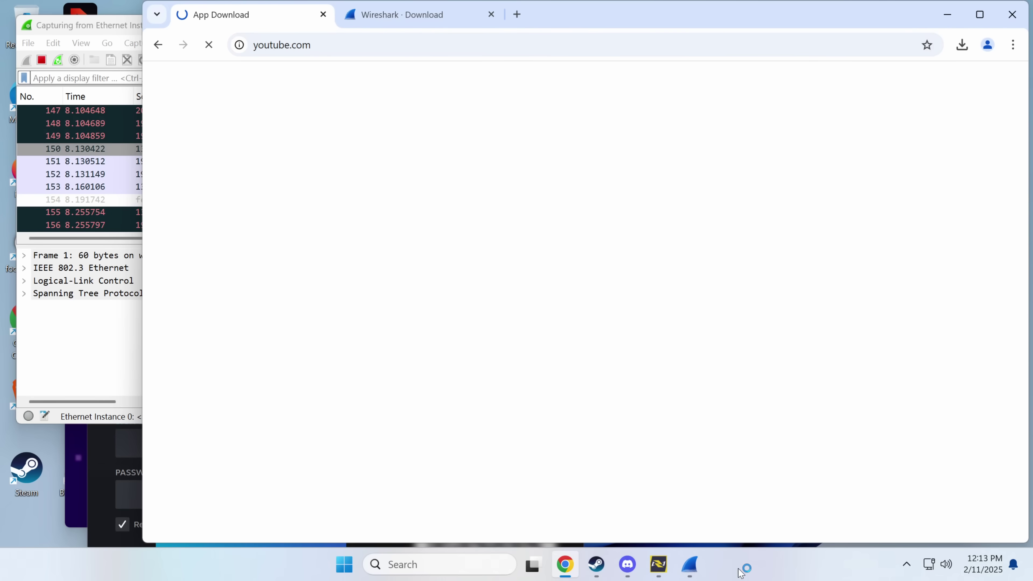
left_click(688, 561)
left_click(688, 562)
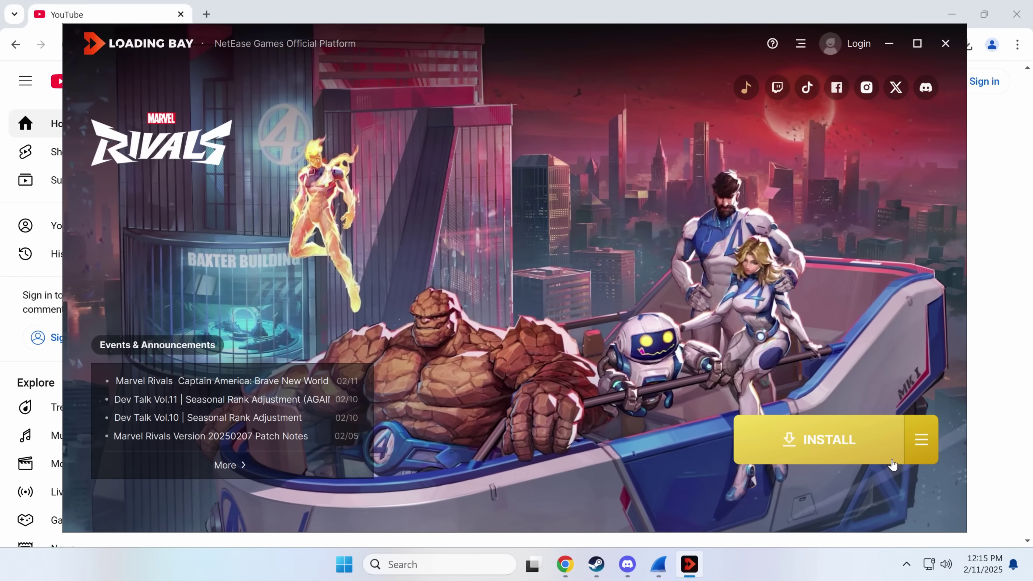
Step: Start the Marvel Rivals install in Loading Bay and show the channel's uploaded videos
left_click(825, 439)
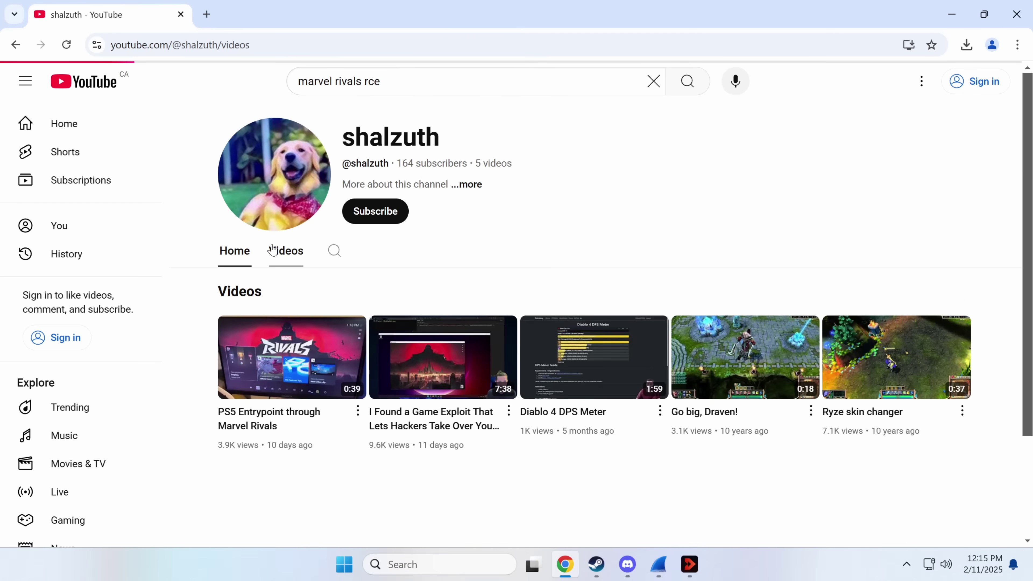
left_click(271, 247)
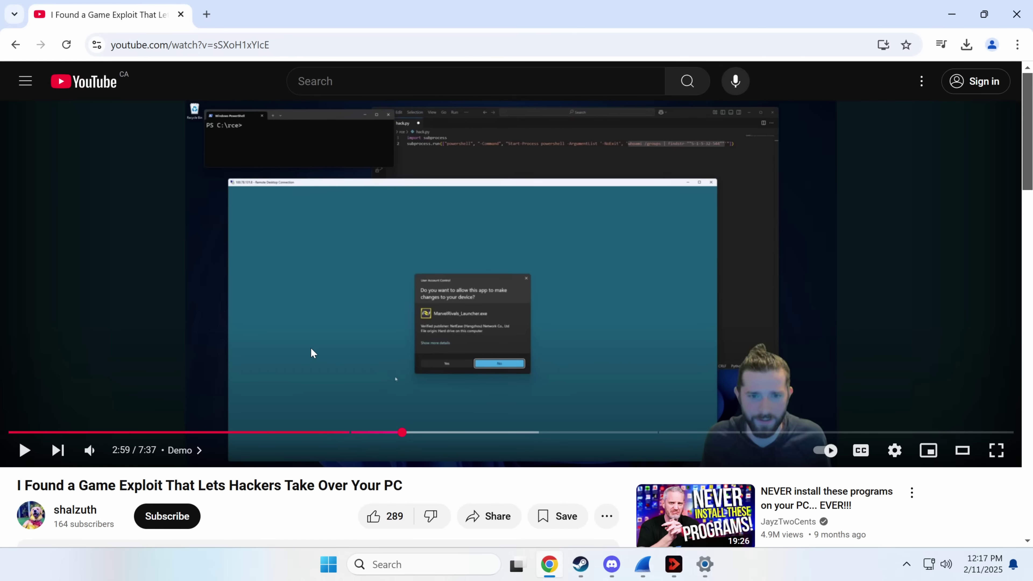
Step: Play the exploit video with pauses at 3:05 and 4:23, stopping finally at 4:32
left_click(311, 347)
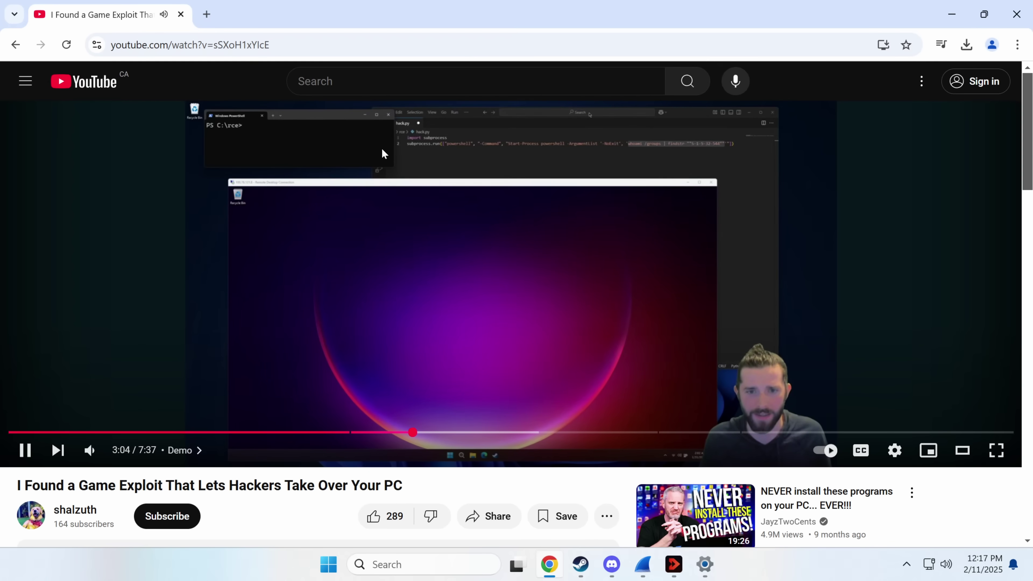
left_click(382, 150)
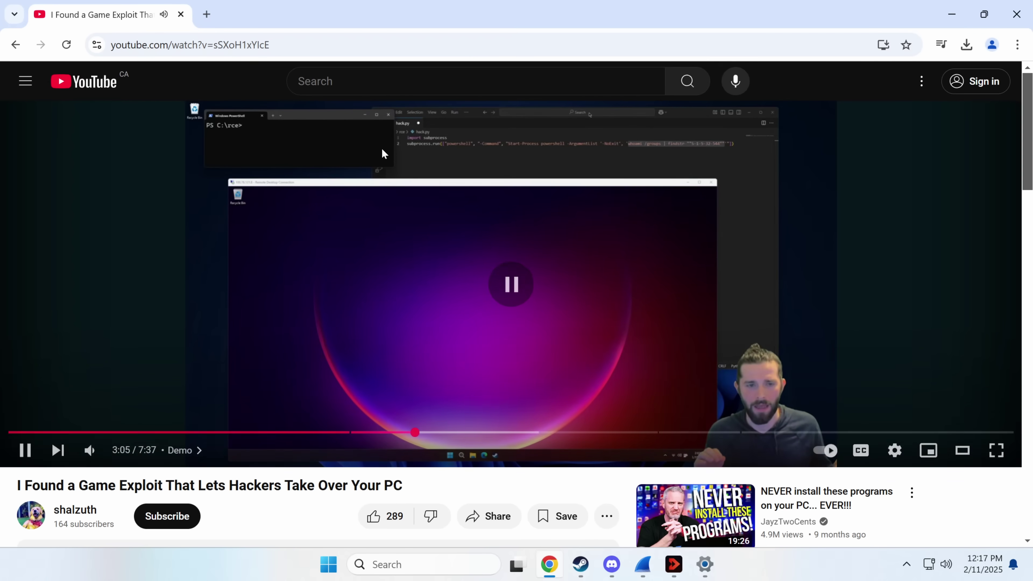
left_click(408, 118)
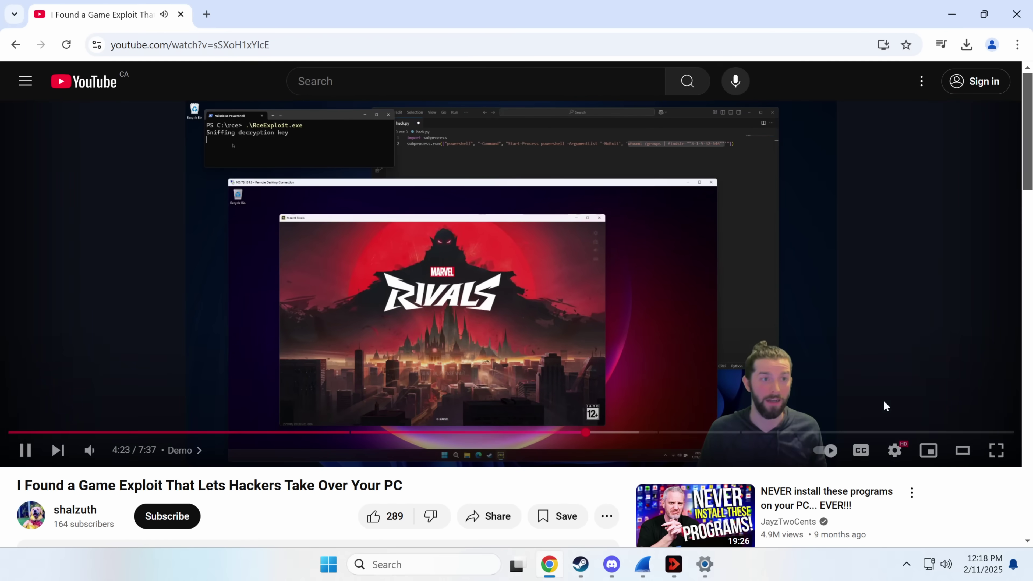
left_click(245, 143)
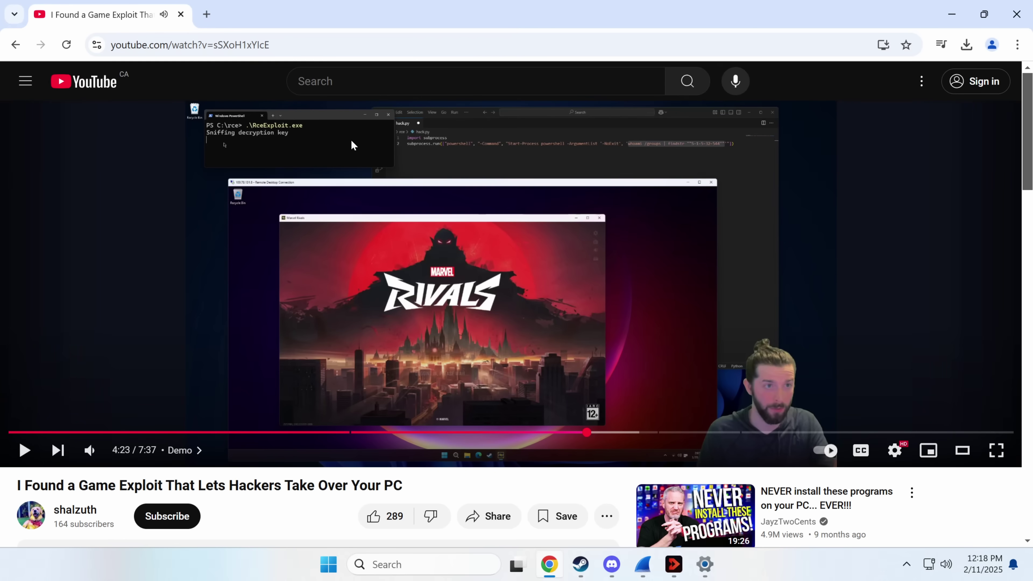
left_click(206, 141)
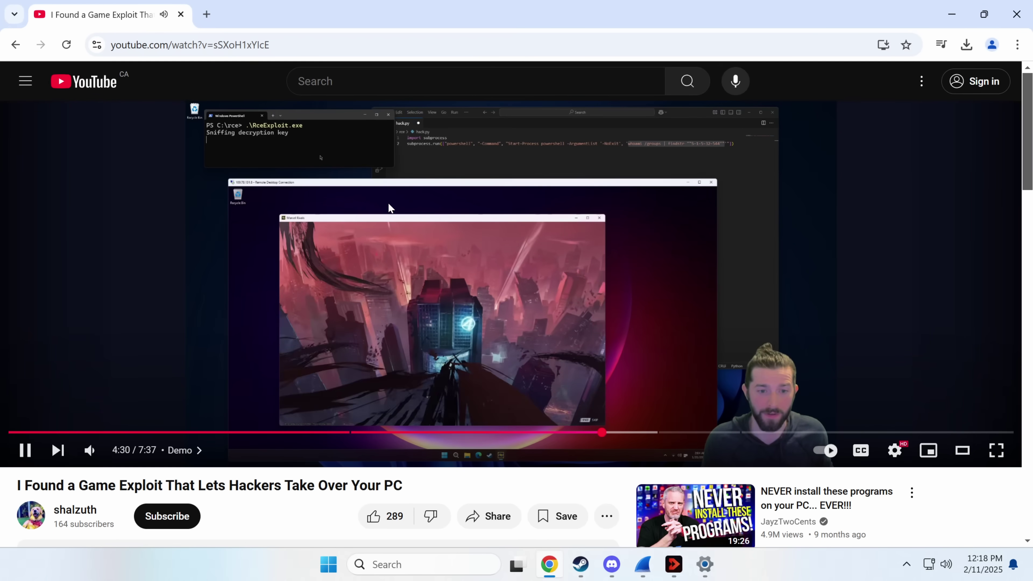
left_click(387, 208)
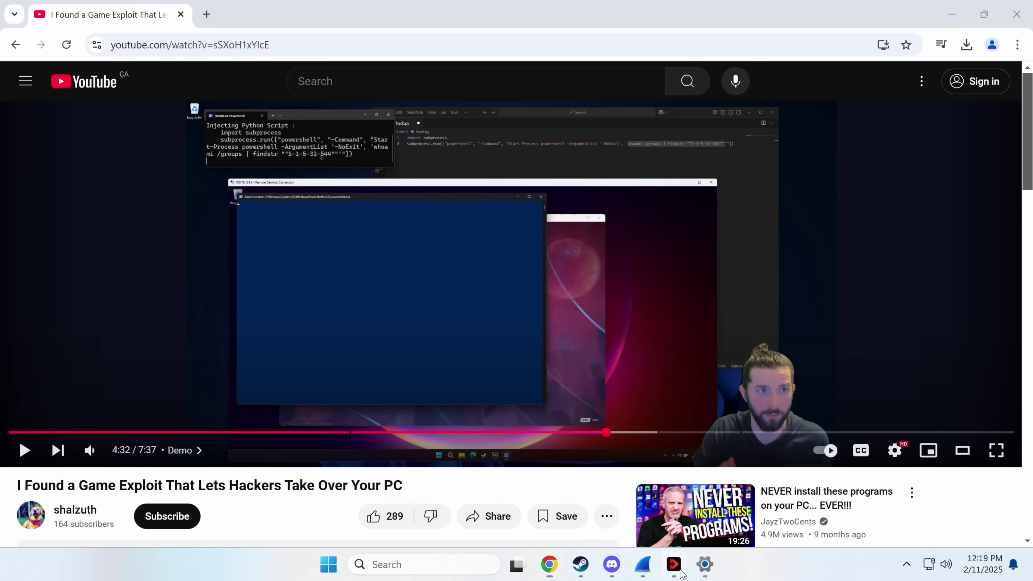
Step: Show, hide, then reopen the Loading Bay launcher to check the Marvel Rivals download
left_click(674, 564)
left_click(677, 569)
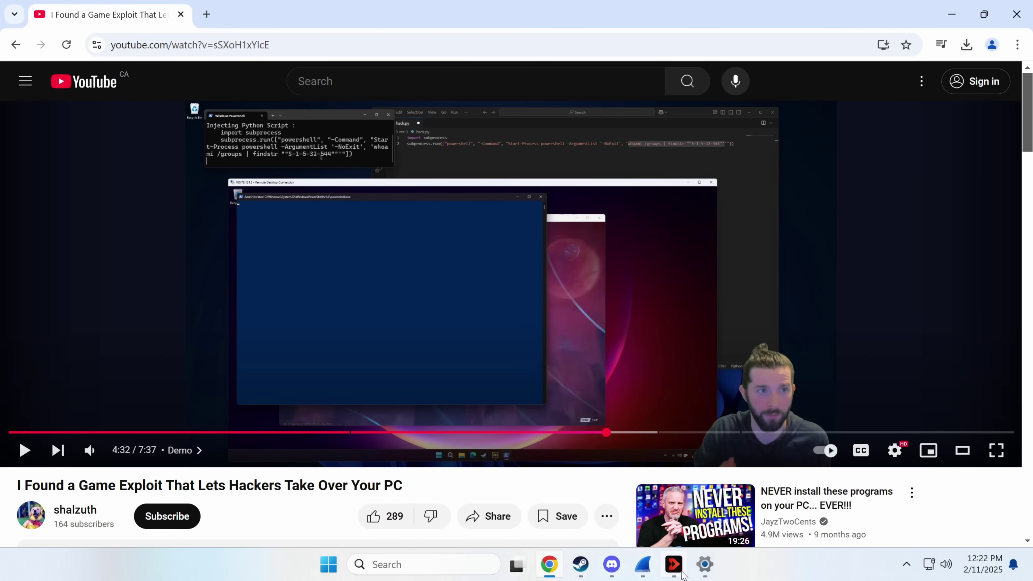
left_click(674, 564)
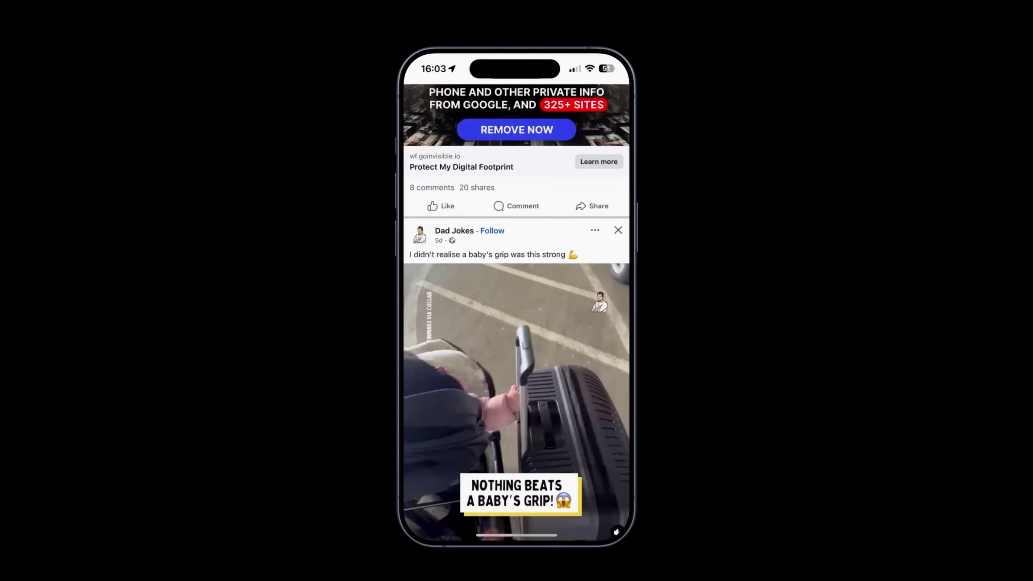
Step: Scroll through the full Surfshark server-country list while connected to Norway over WireGuard
scroll(516, 313, "down", 20)
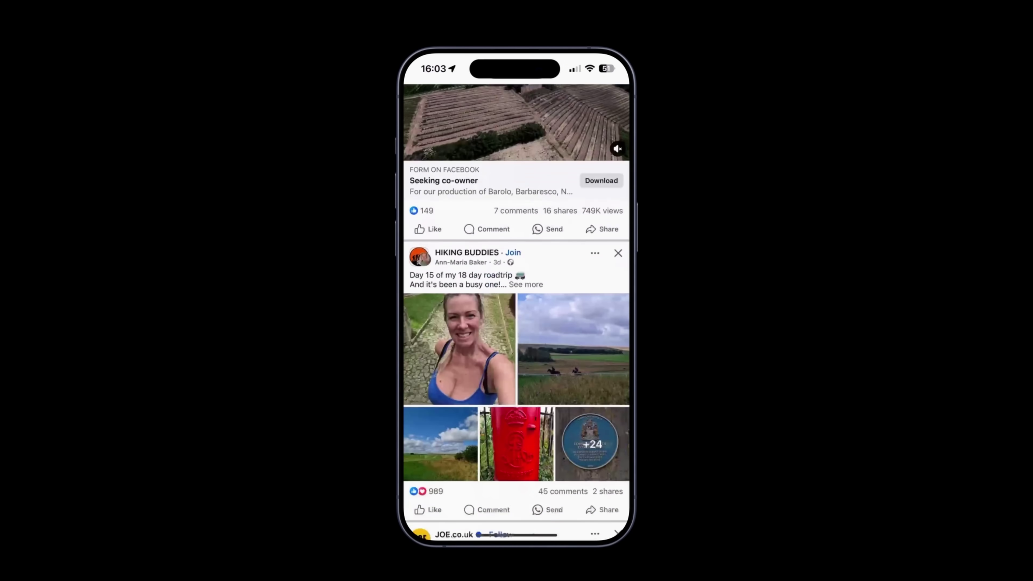
scroll(516, 313, "down", 20)
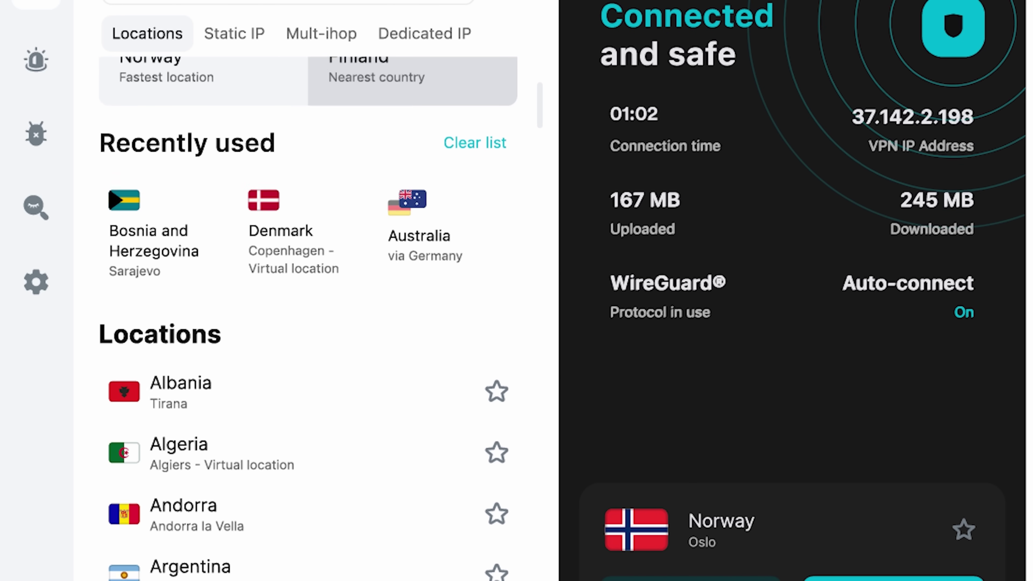
scroll(220, 314, "down", 10)
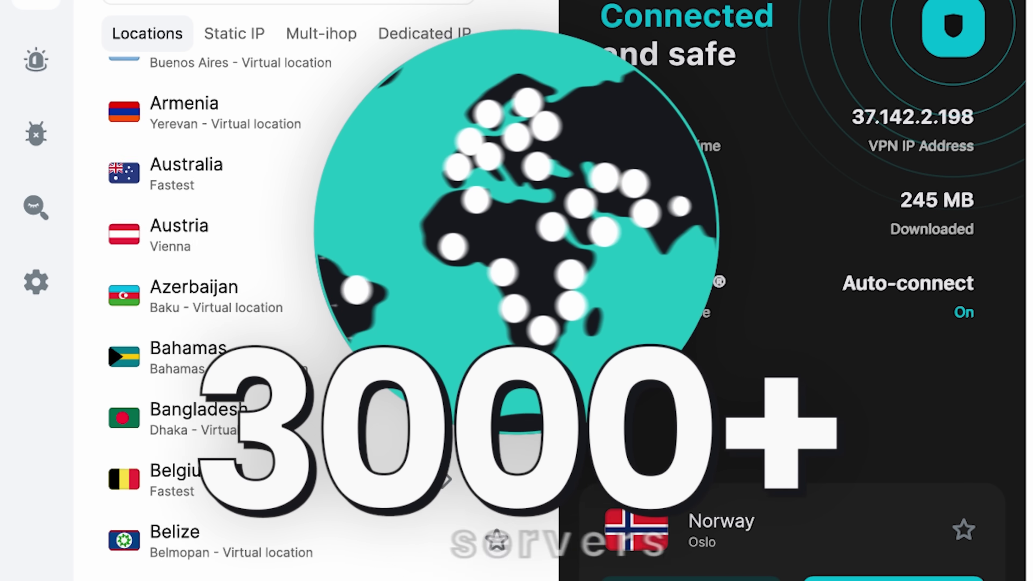
scroll(219, 313, "down", 10)
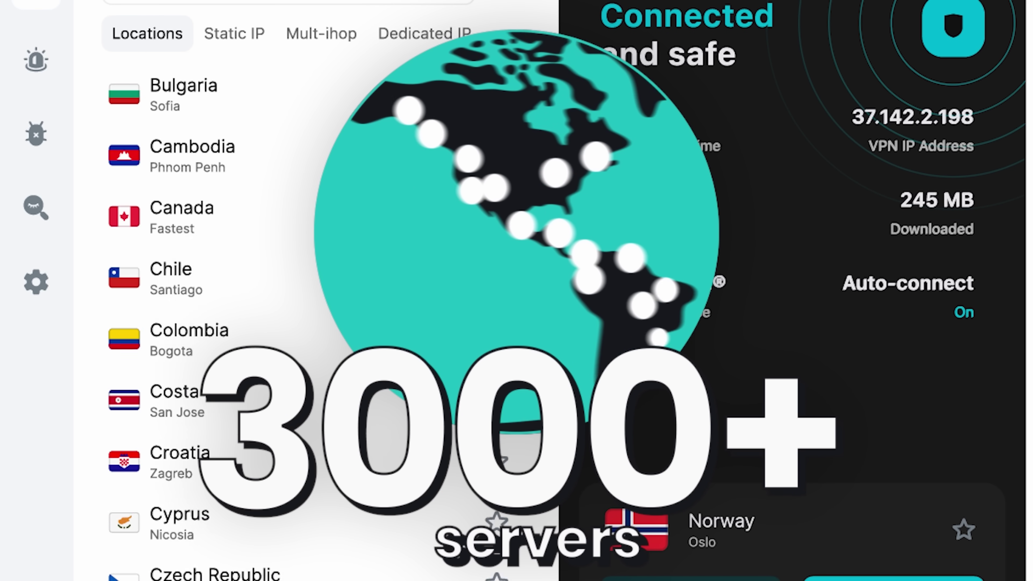
scroll(219, 313, "down", 10)
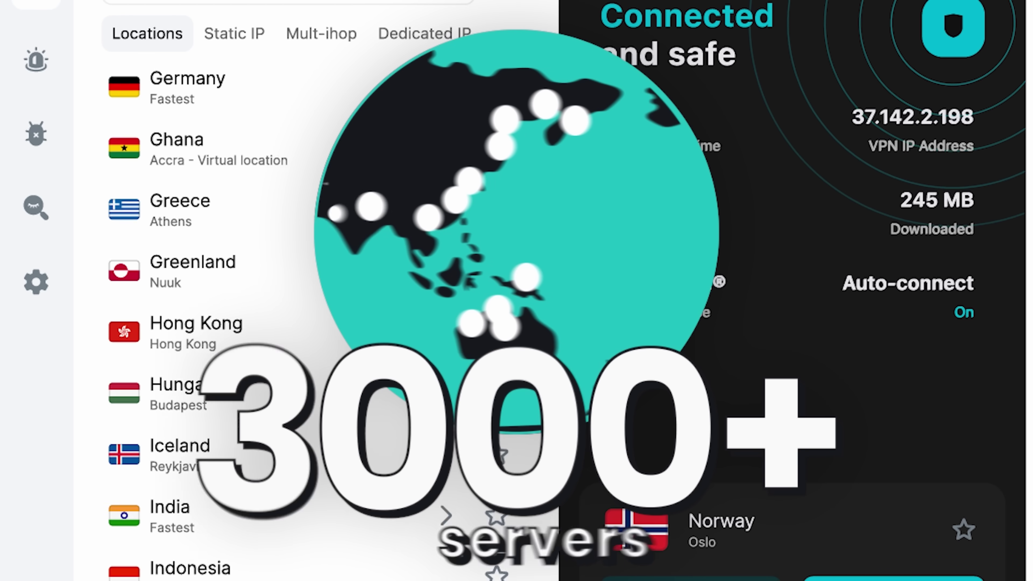
scroll(220, 313, "down", 10)
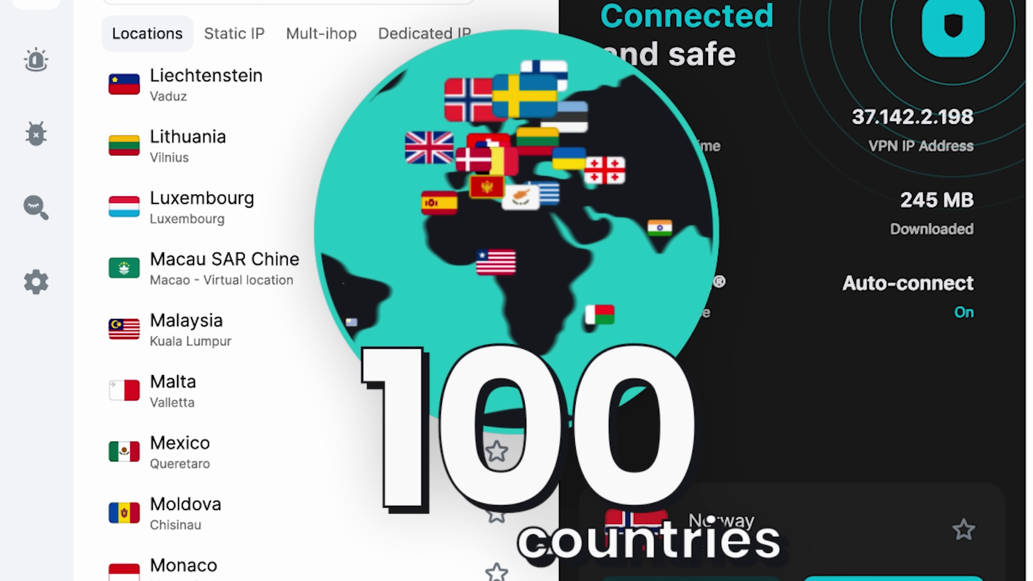
scroll(220, 313, "down", 10)
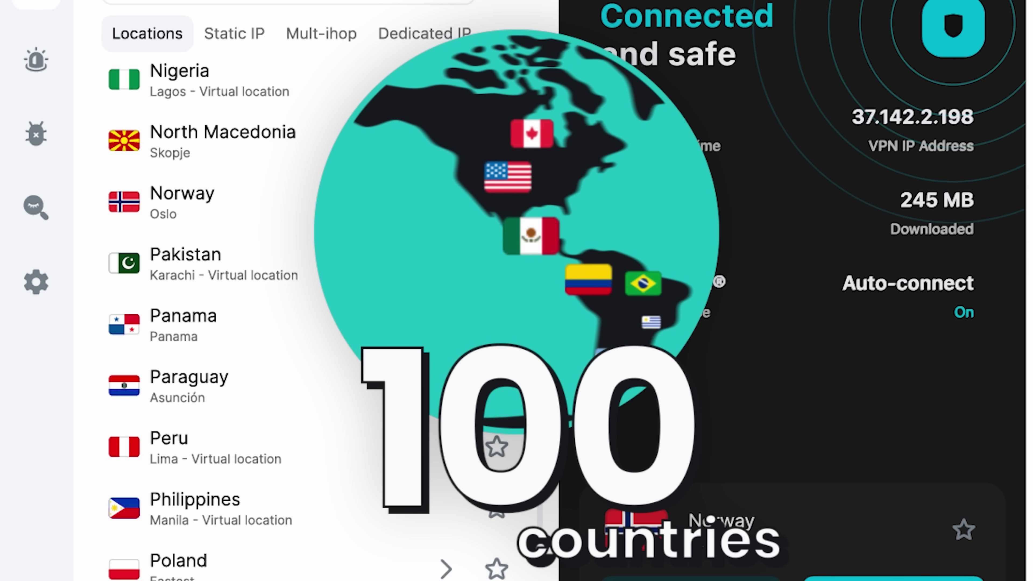
scroll(220, 313, "down", 5)
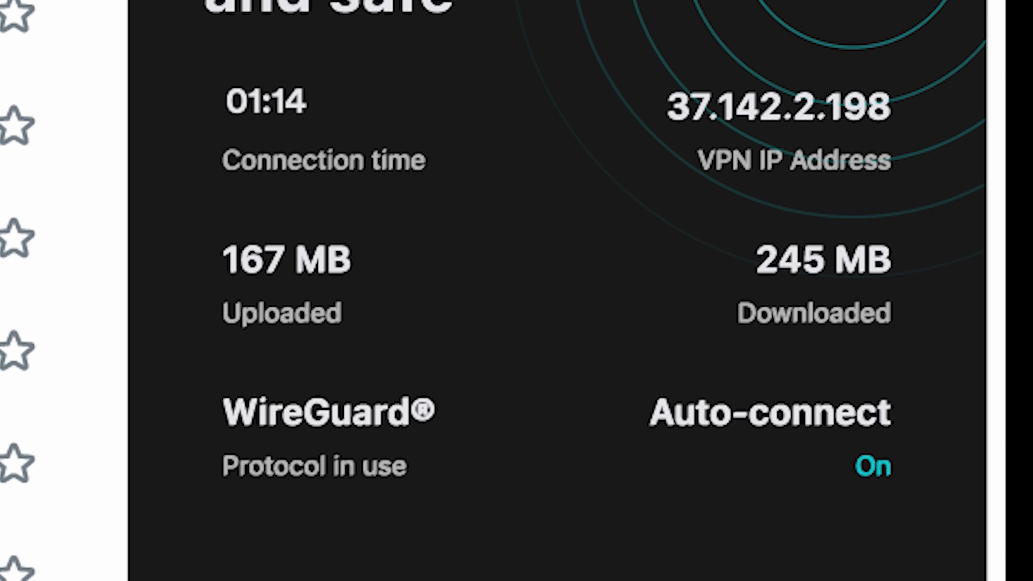
scroll(18, 285, "down", 5)
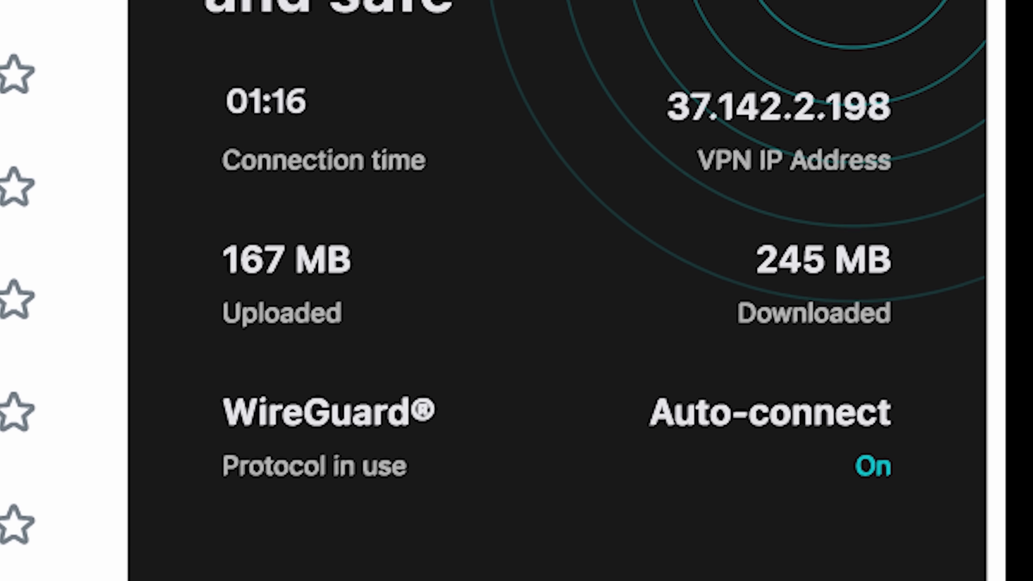
scroll(18, 285, "down", 3)
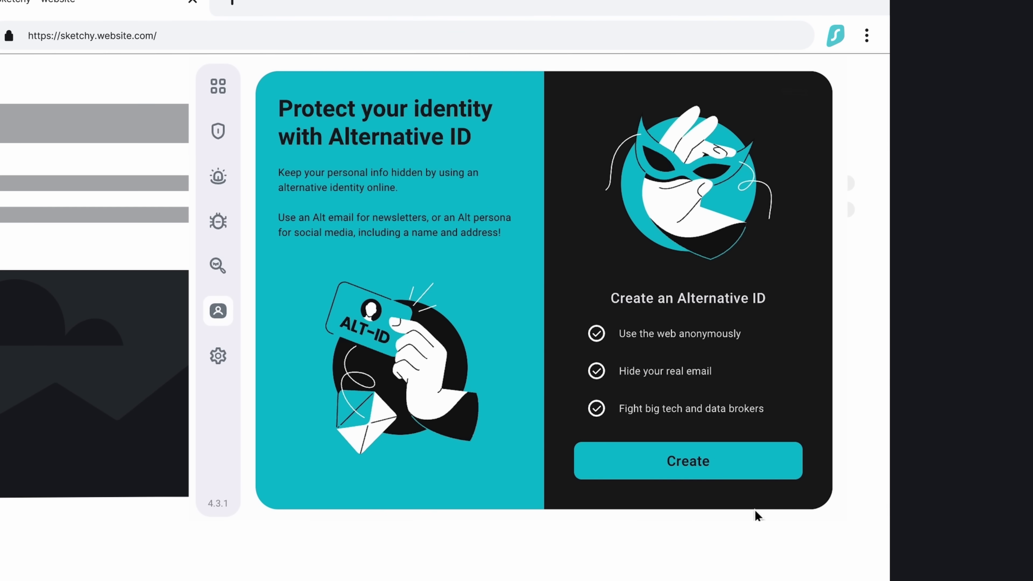
Step: Create an Alt ID using a regenerated persona and alt email, then dismiss the ready confirmation
left_click(728, 476)
left_click(694, 370)
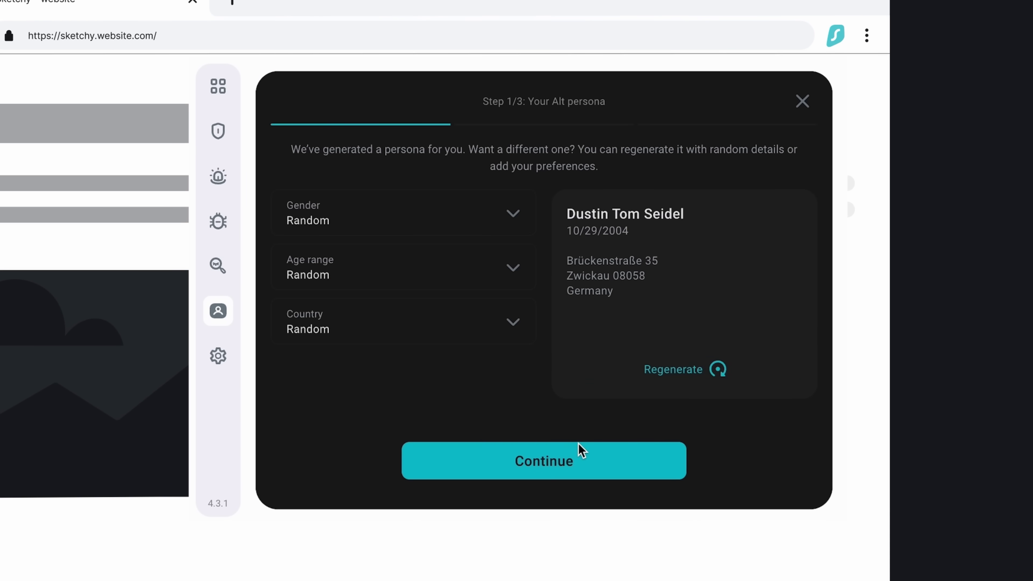
left_click(568, 456)
left_click(580, 391)
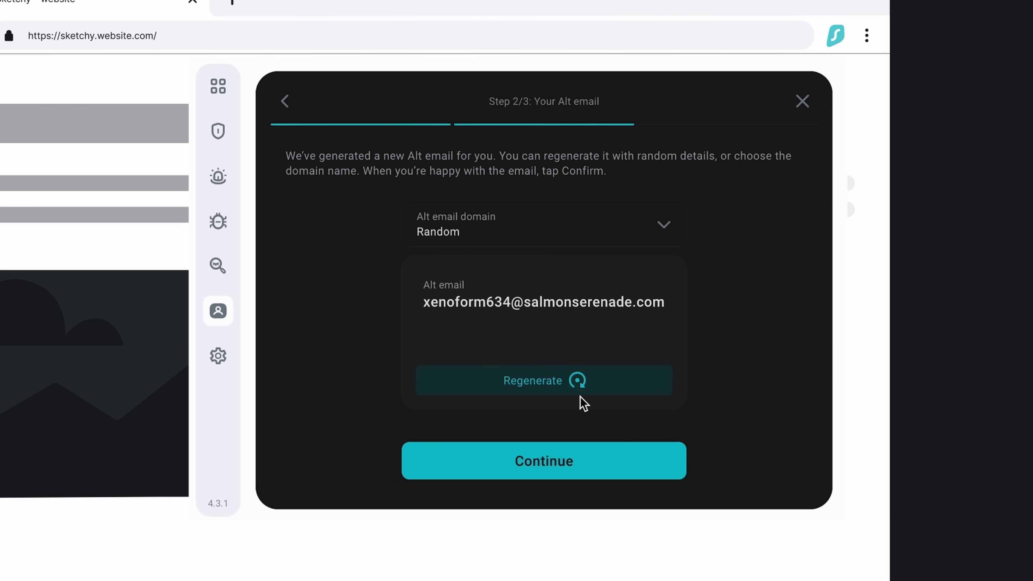
left_click(569, 461)
left_click(572, 461)
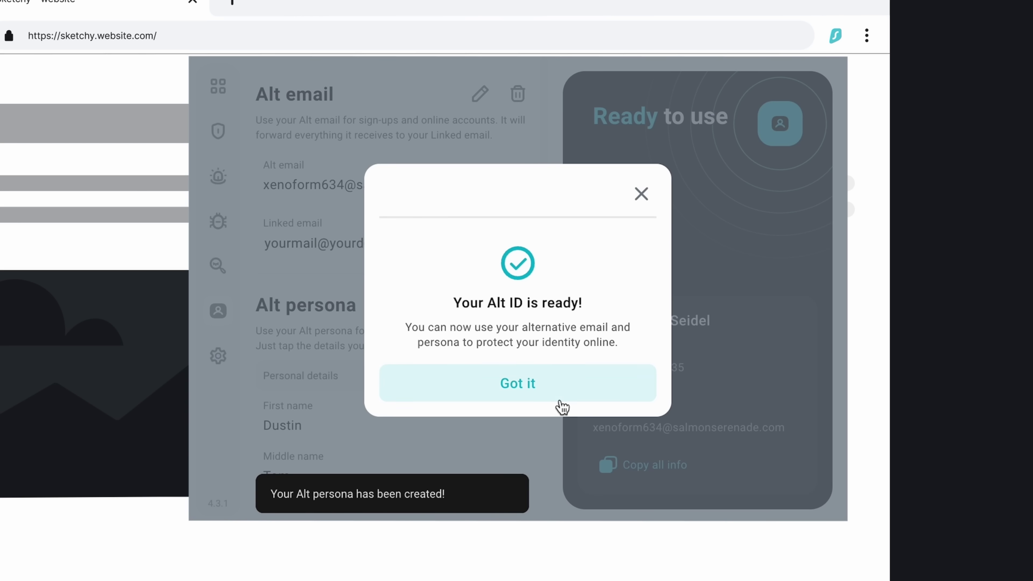
left_click(561, 401)
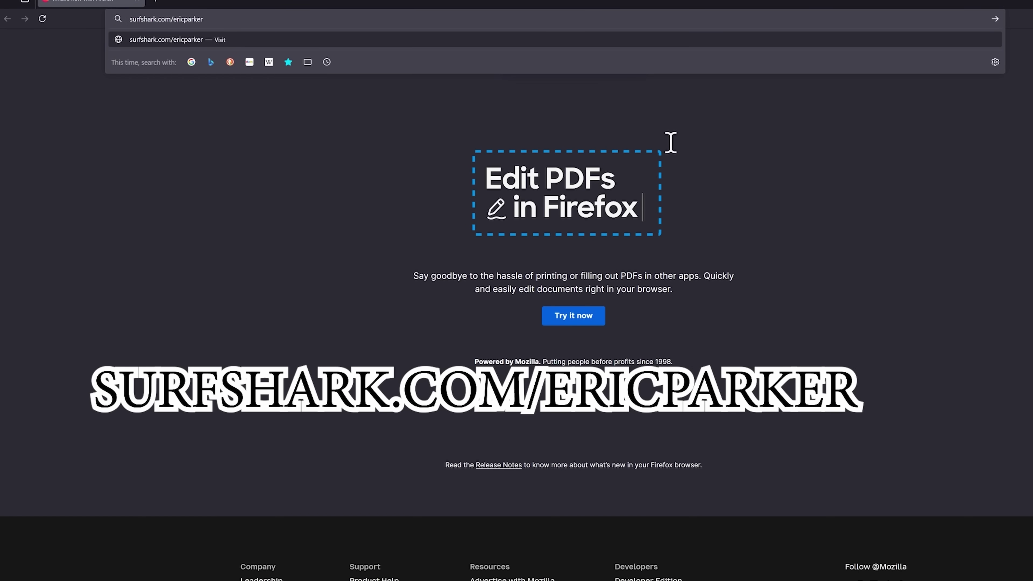
Step: Load the surfshark.com/ericparker offer page, scroll through its products and choose Get Surfshark
key("Return")
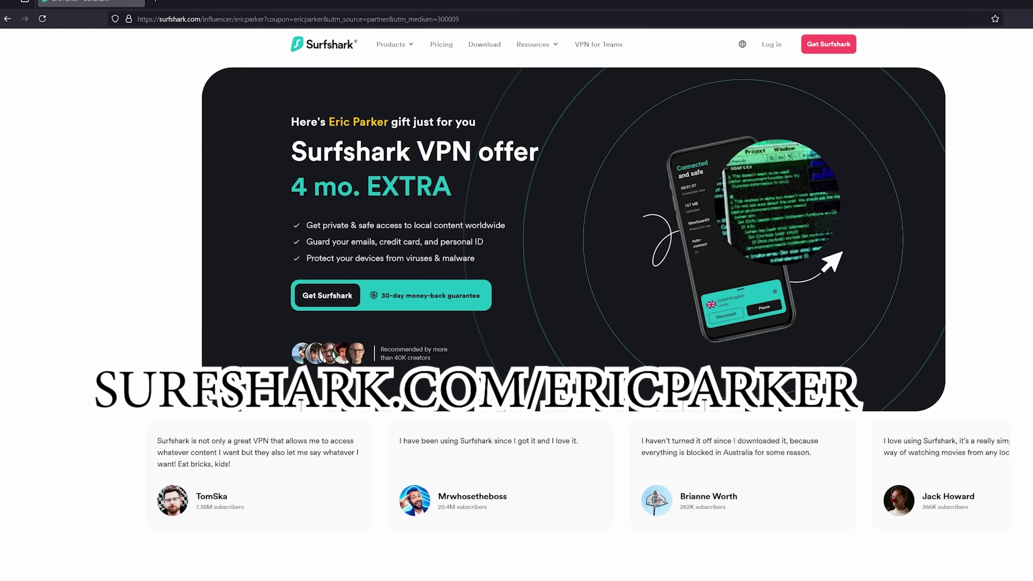
scroll(708, 226, "down", 10)
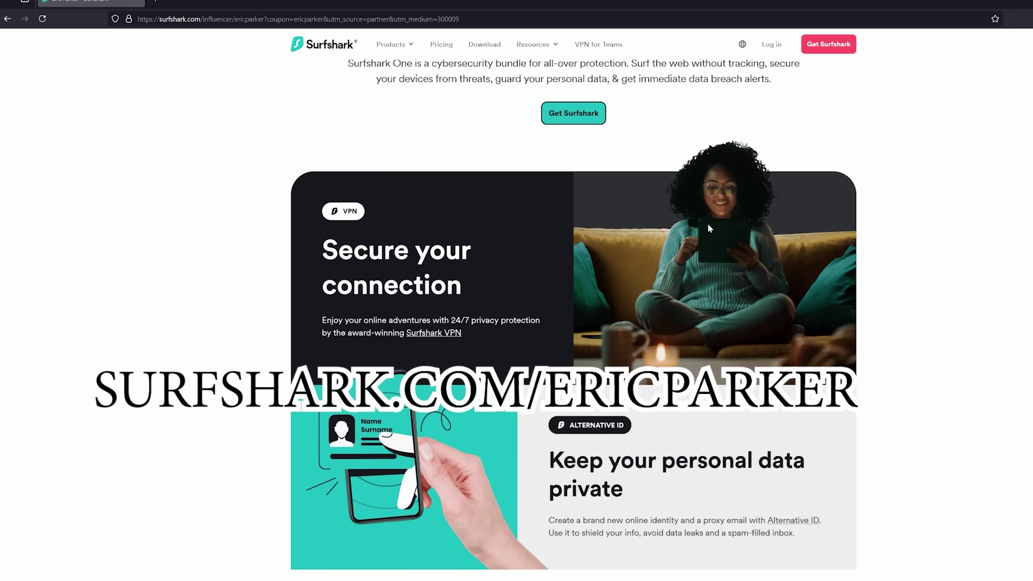
scroll(708, 226, "down", 12)
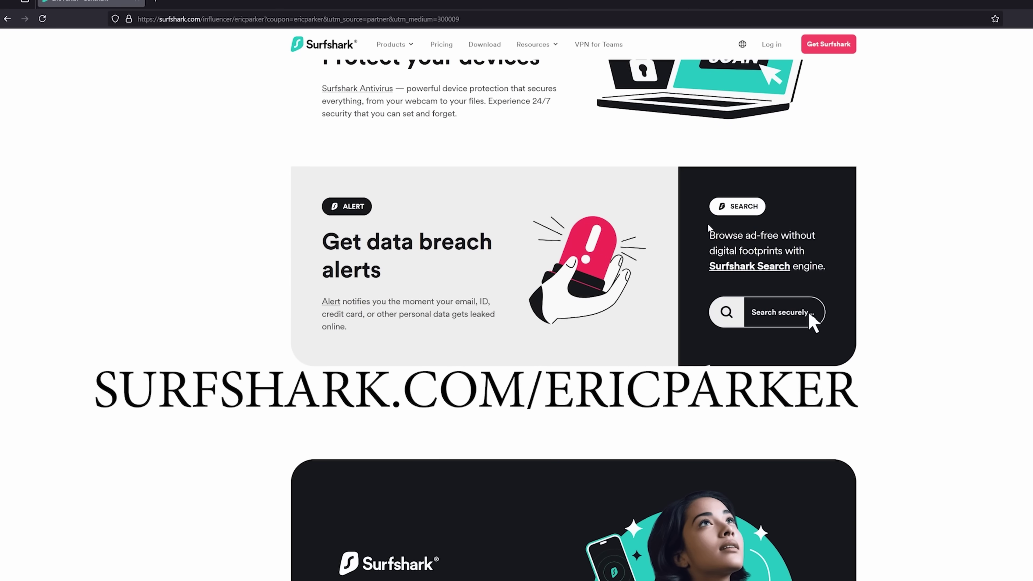
scroll(708, 224, "down", 8)
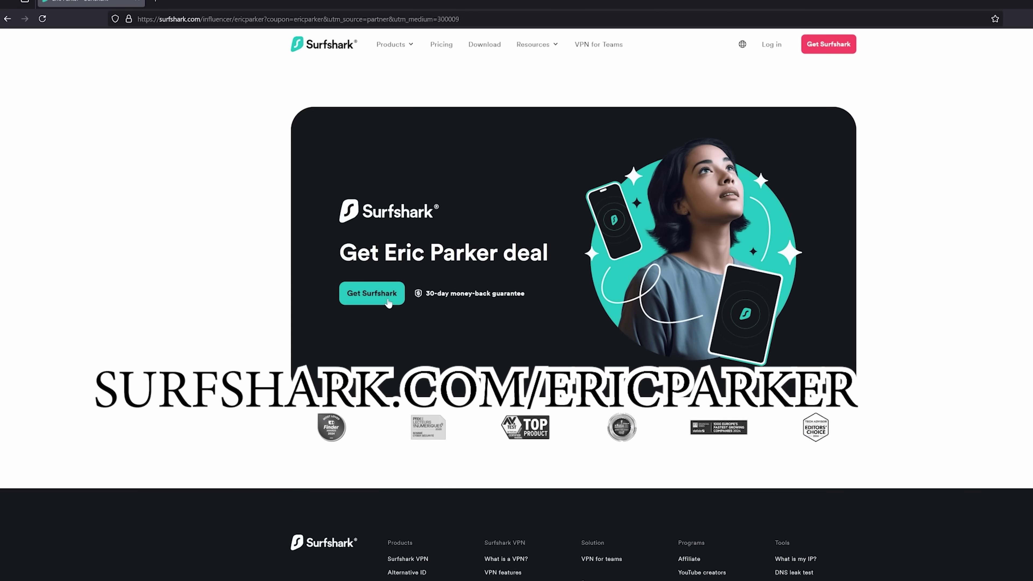
left_click(371, 294)
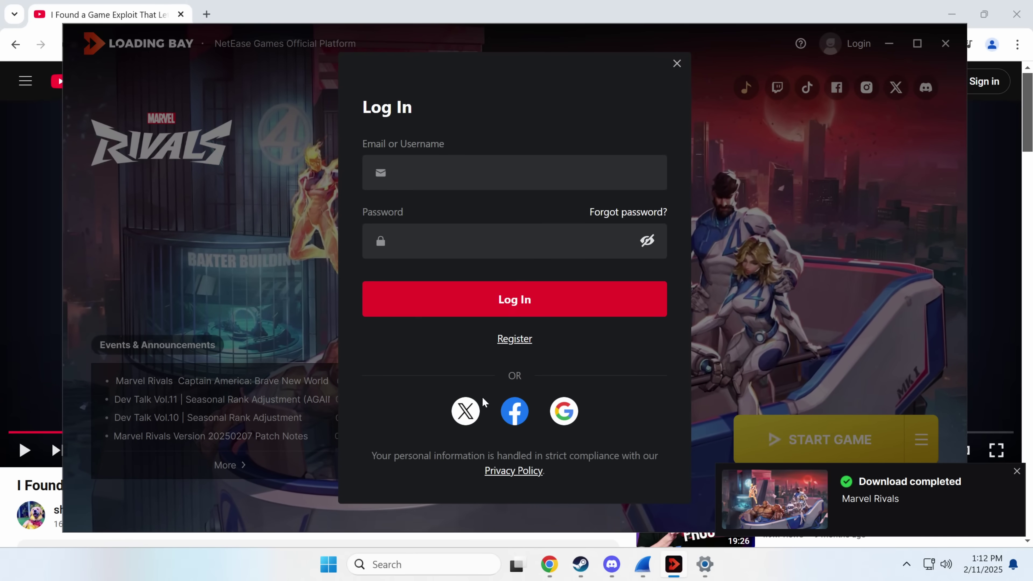
Step: Switch to Register and enter the new account's e-mail address, moving on to Confirm Email
left_click(513, 339)
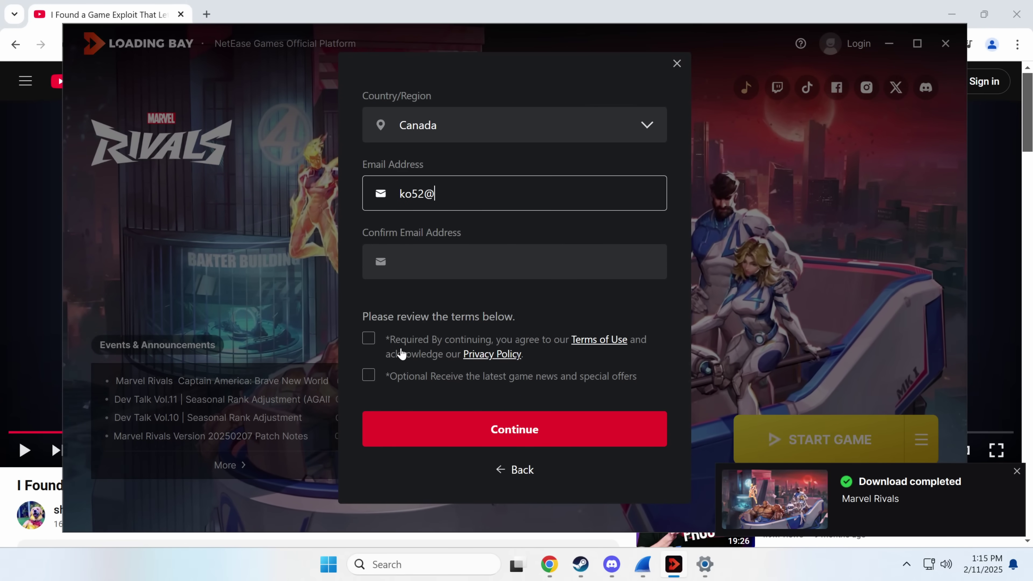
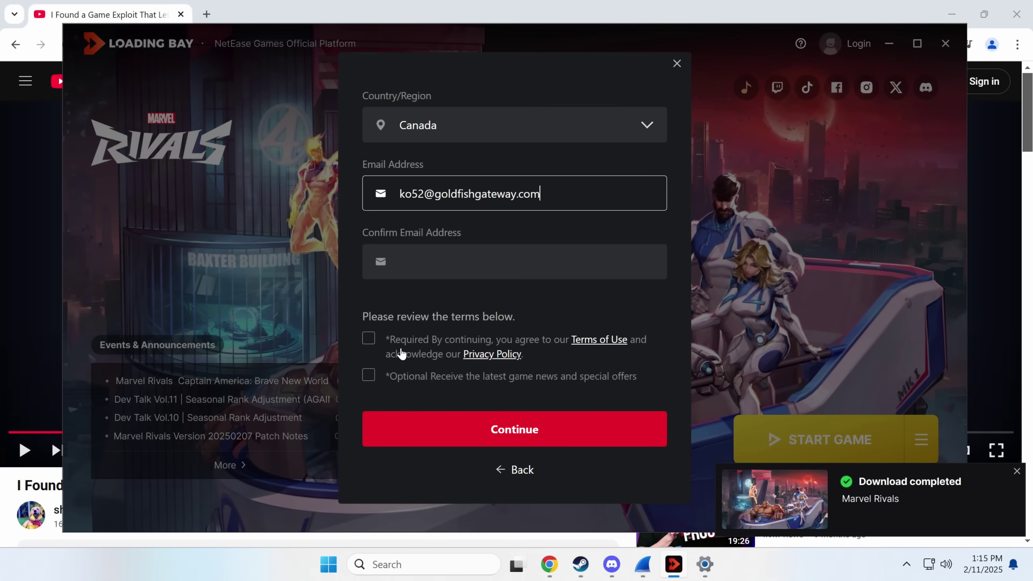
key("Tab")
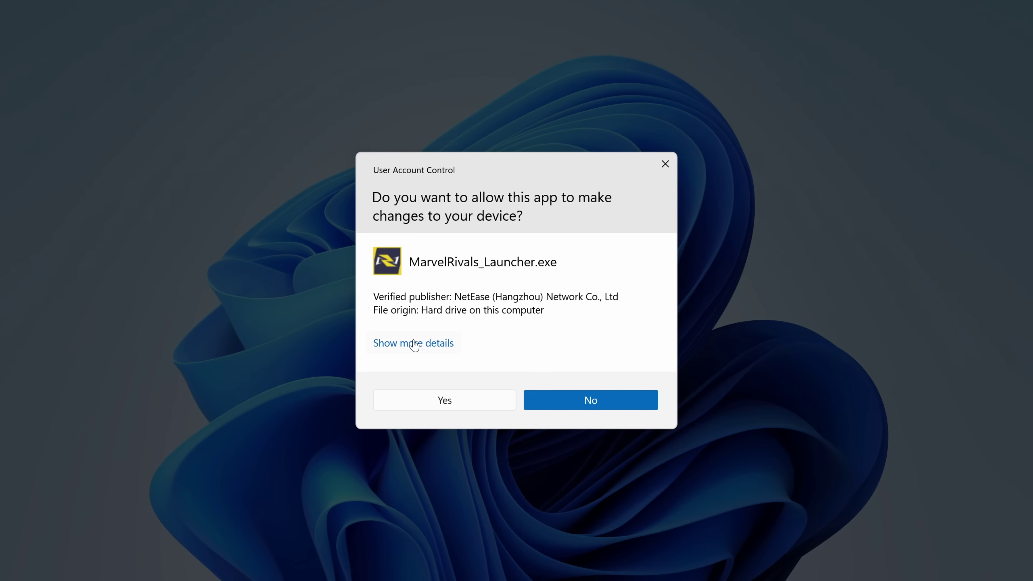
Step: Expand the UAC prompt's details to reveal MarvelRivals_Launcher.exe's program location
left_click(397, 341)
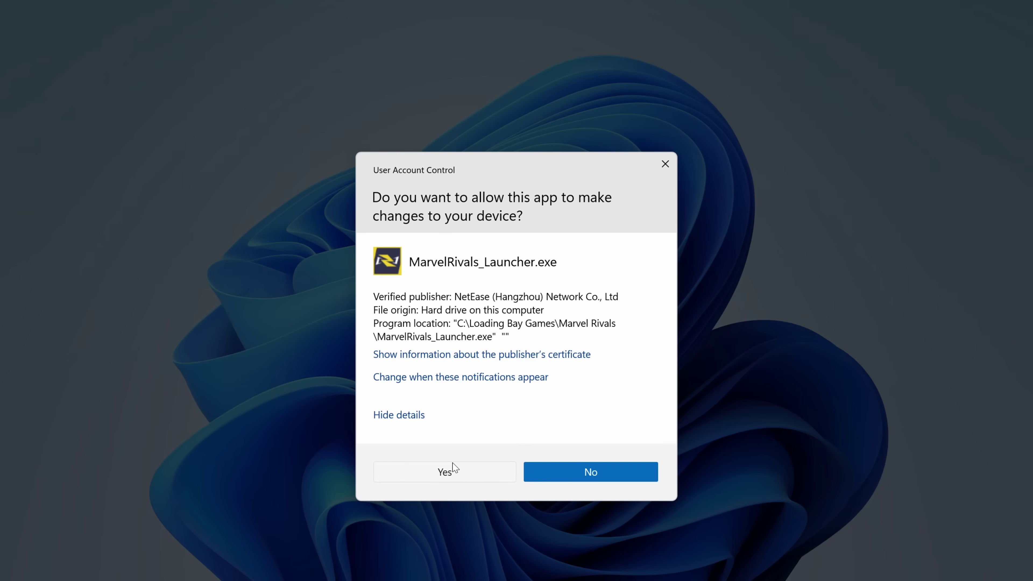
Step: Approve the launcher's permission prompt and view the Disk 0 performance graphs
left_click(452, 473)
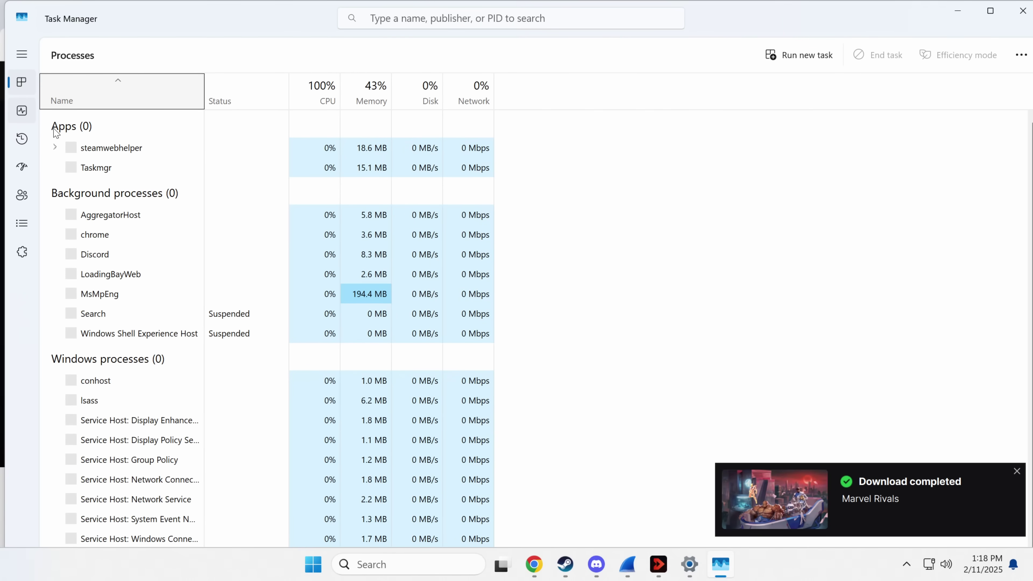
left_click(22, 110)
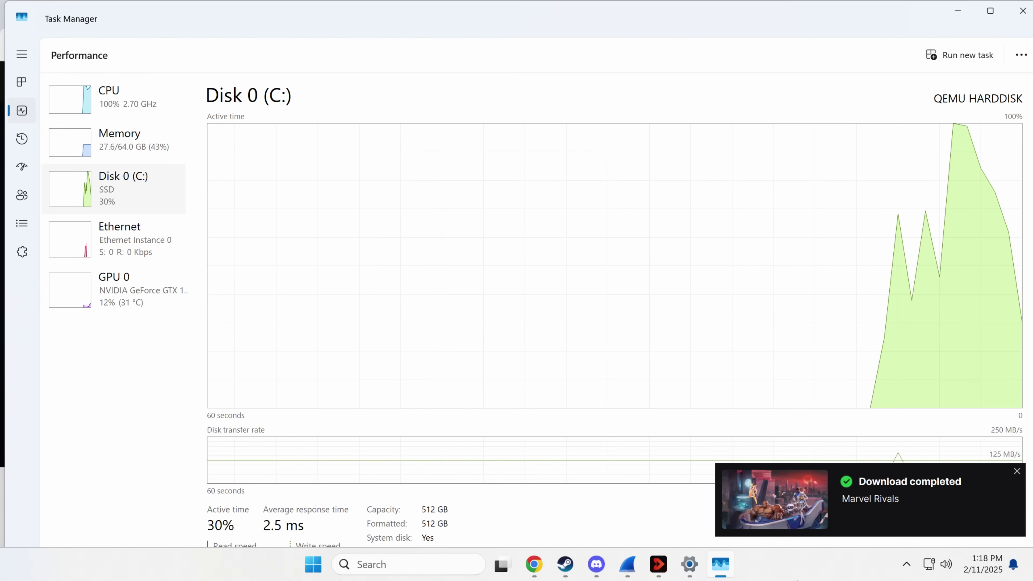
key("alt")
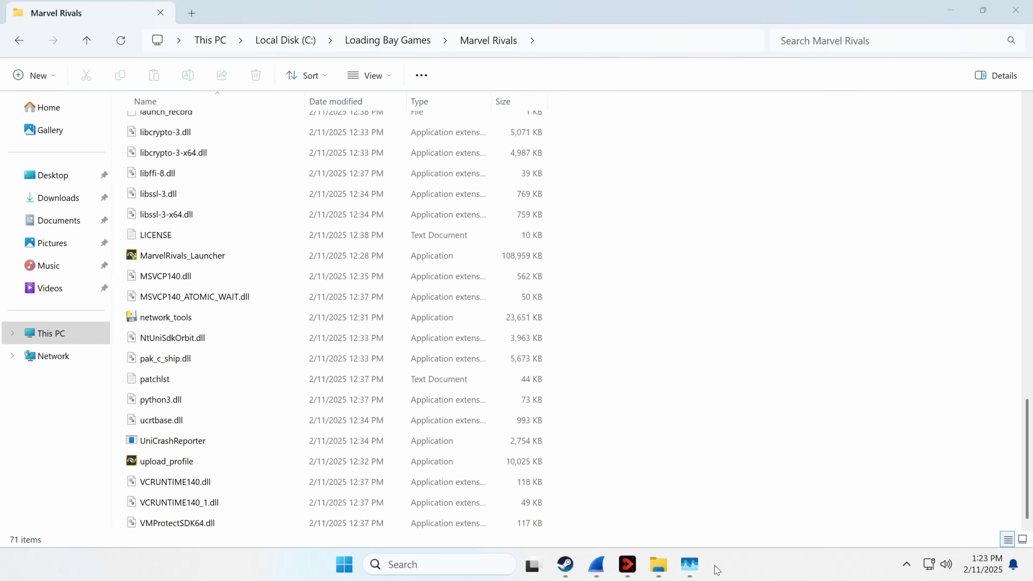
Step: Restore Task Manager on the disk performance view and shrink it to a smaller window
left_click(688, 568)
left_click(689, 568)
left_click(689, 567)
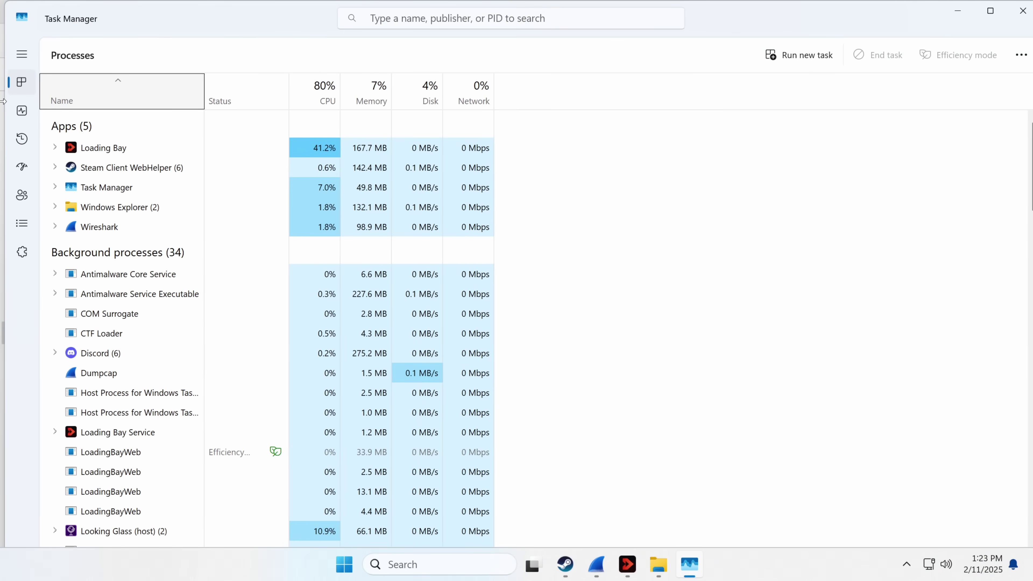
left_click(21, 111)
left_click_drag(392, 23, 884, 336)
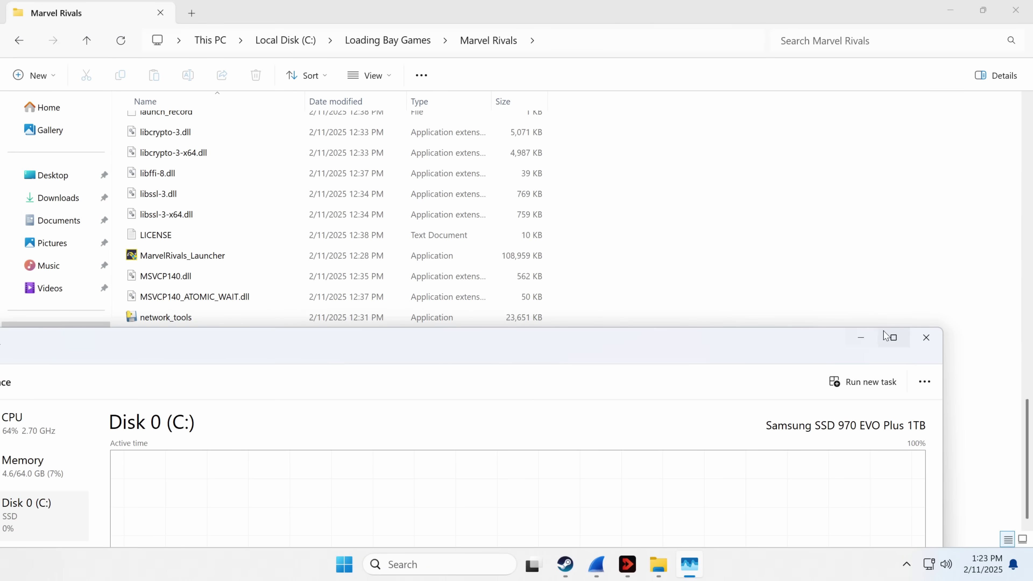
left_click(926, 337)
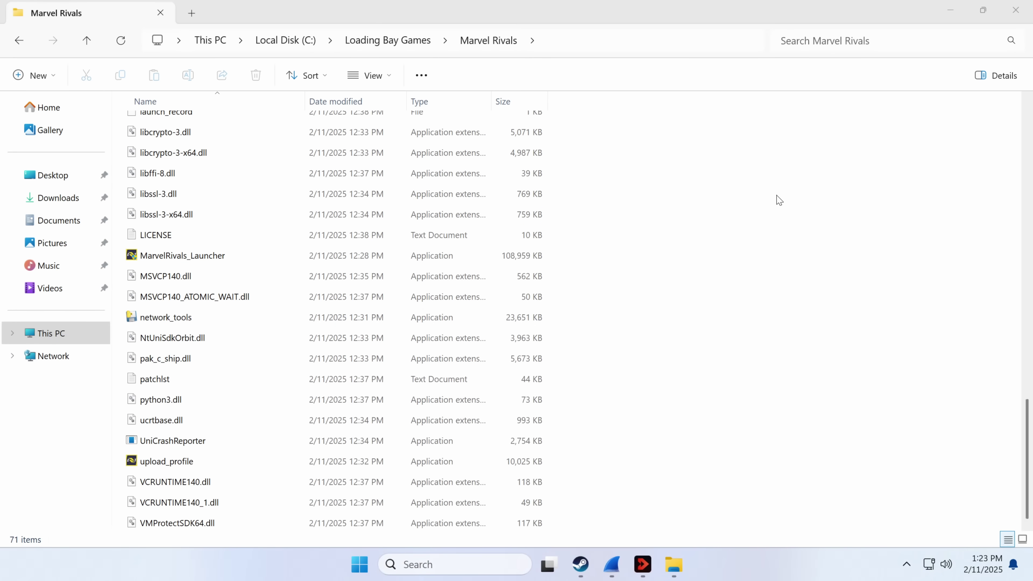
scroll(739, 305, "up", 4)
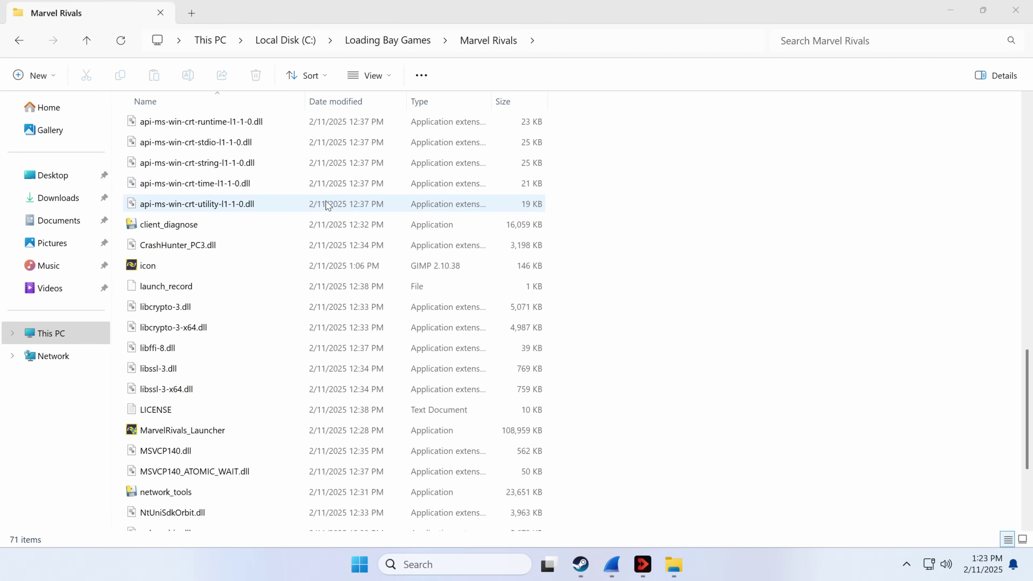
scroll(325, 203, "up", 1)
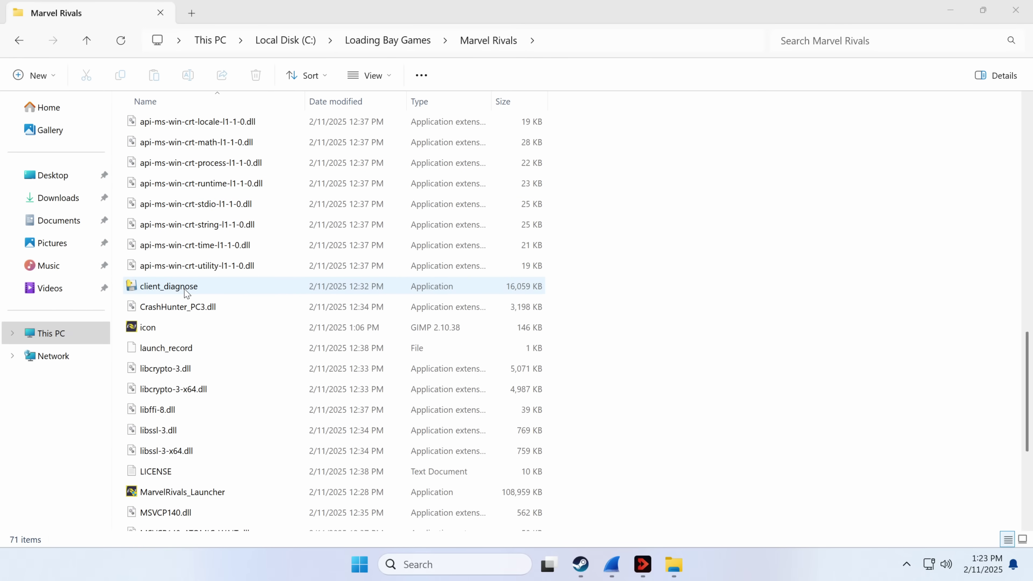
scroll(317, 337, "up", 13)
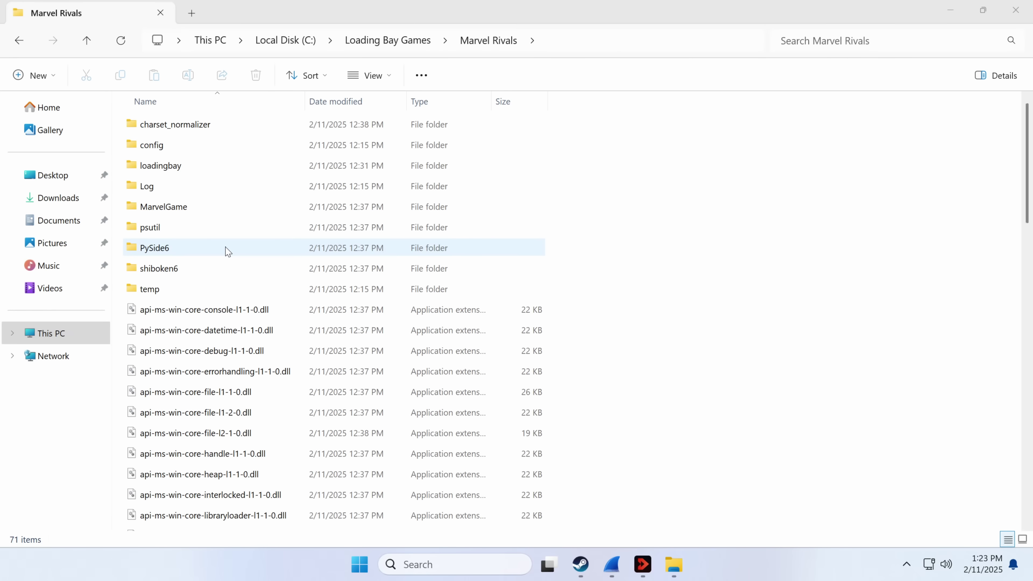
scroll(373, 422, "down", 8)
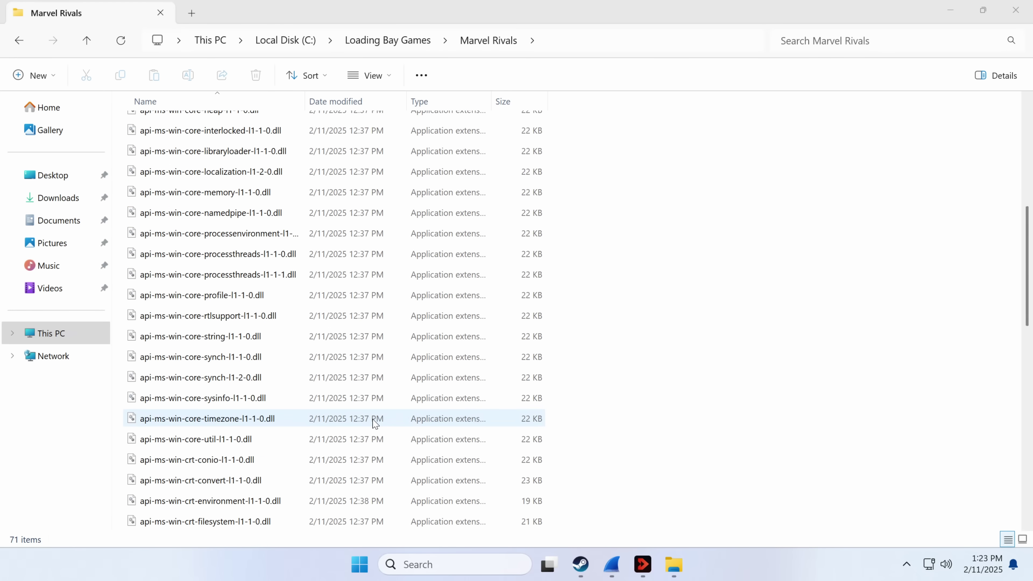
scroll(368, 426, "down", 5)
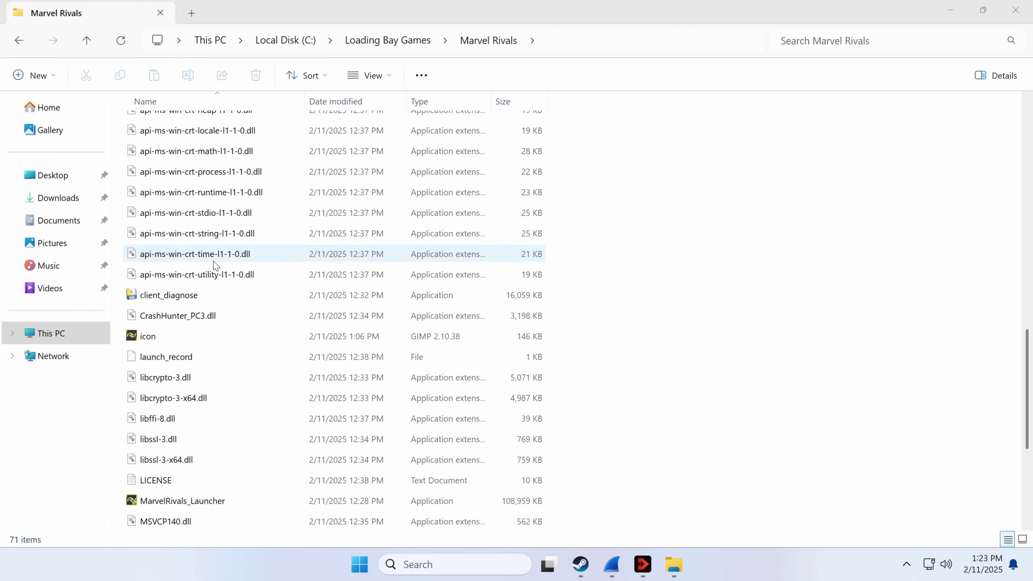
scroll(244, 293, "down", 2)
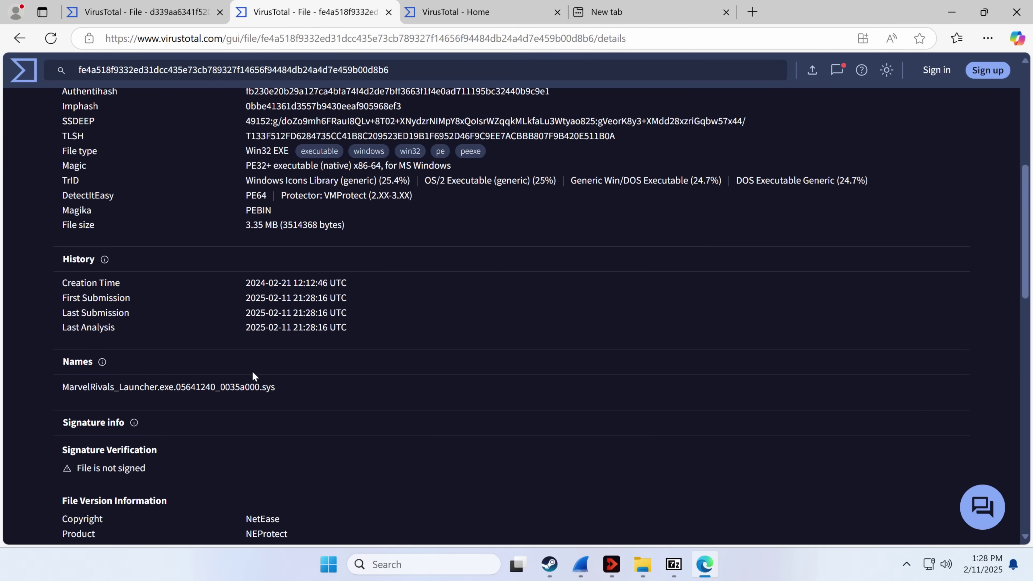
Step: Select part of the submitted file name on the fe4a518… report, then clear the selection
mouse_move(112, 407)
left_mouse_down()
mouse_move(97, 373)
mouse_move(63, 407)
left_mouse_up()
left_click_drag(120, 387, 131, 387)
left_click(330, 382)
Step: Scroll the fe4a518… report to the top, then view the d339aa… DLL report flagged 7/72
scroll(393, 221, "up", 7)
scroll(120, 268, "up", 2)
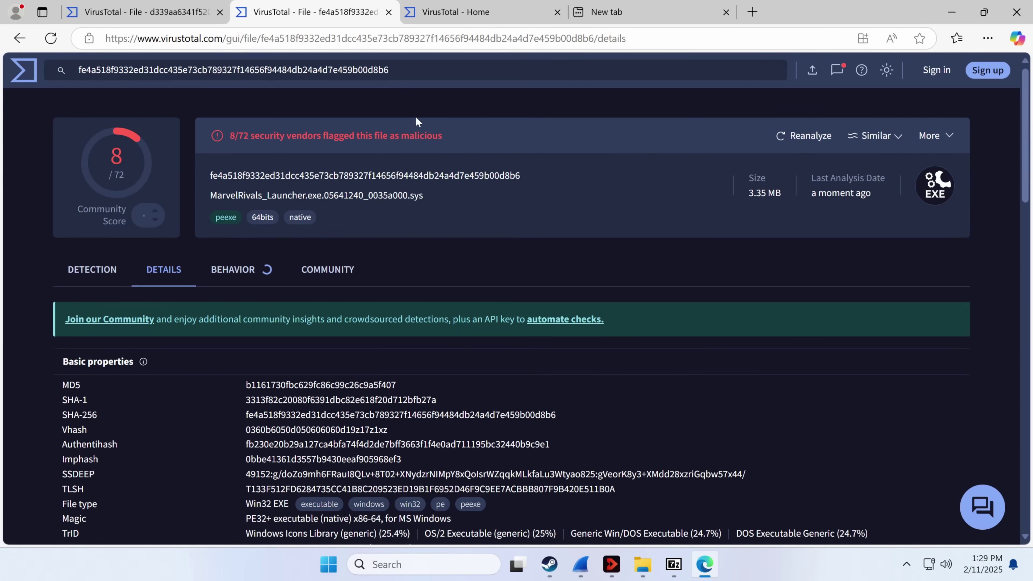
left_click(142, 12)
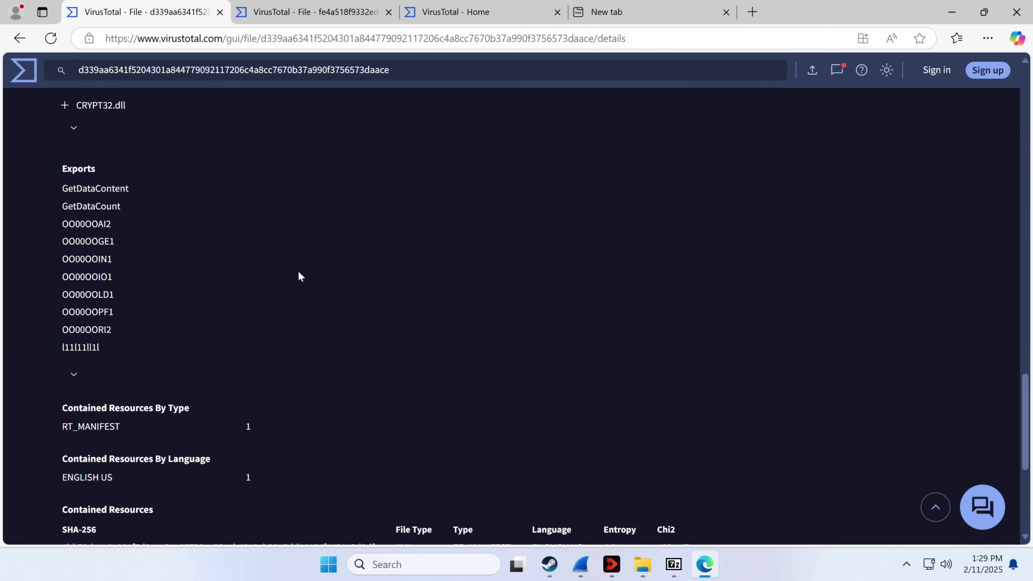
scroll(297, 276, "up", 20)
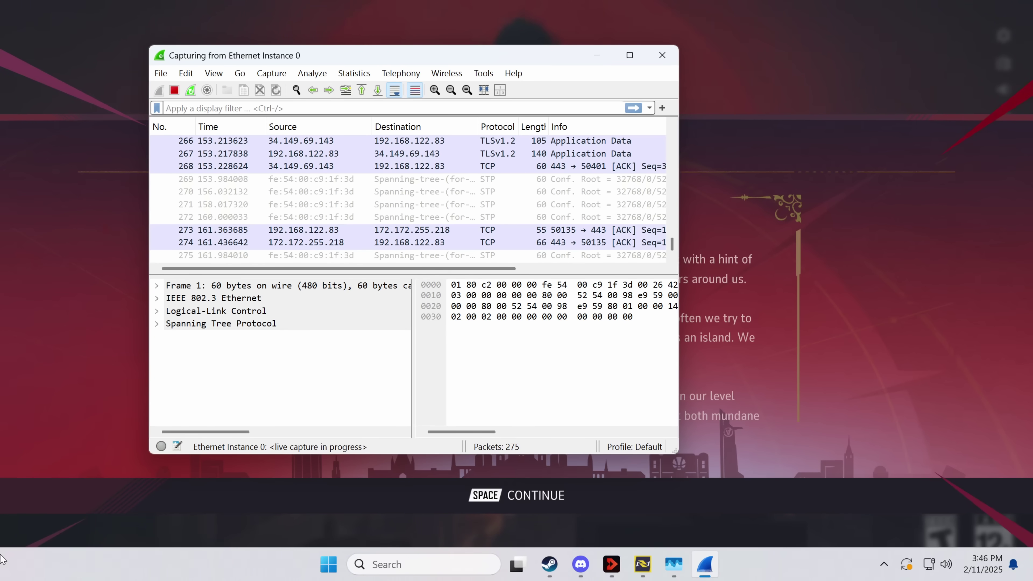
Step: Move the running Wireshark capture aside and bring the game's Family First page forward
left_click_drag(281, 59, 401, 112)
left_click(194, 219)
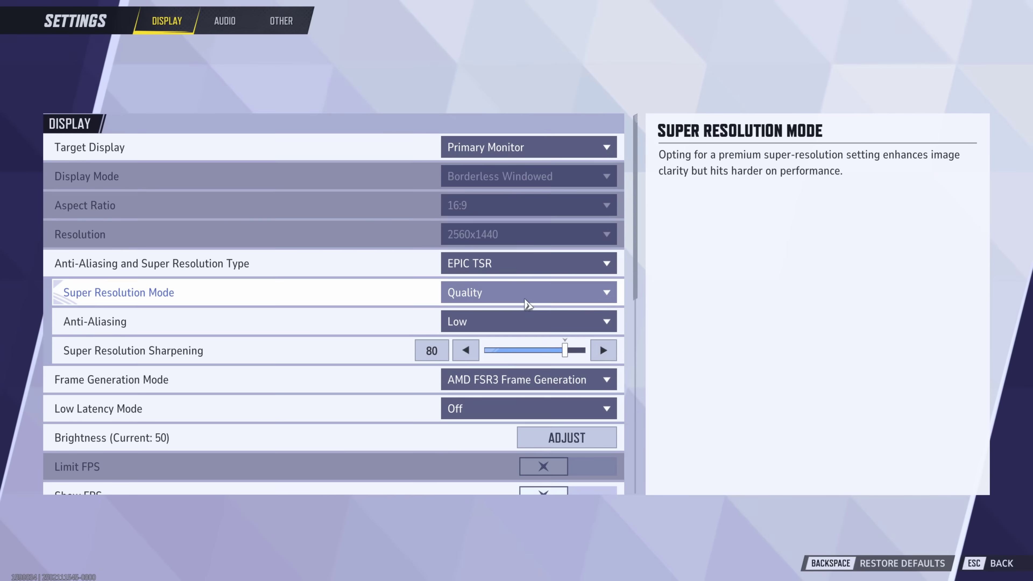
Step: Check the Target Display choices without changing them, then exit Settings to the title screen
left_click(519, 152)
left_click(517, 152)
scroll(500, 344, "down", 5)
scroll(500, 343, "up", 5)
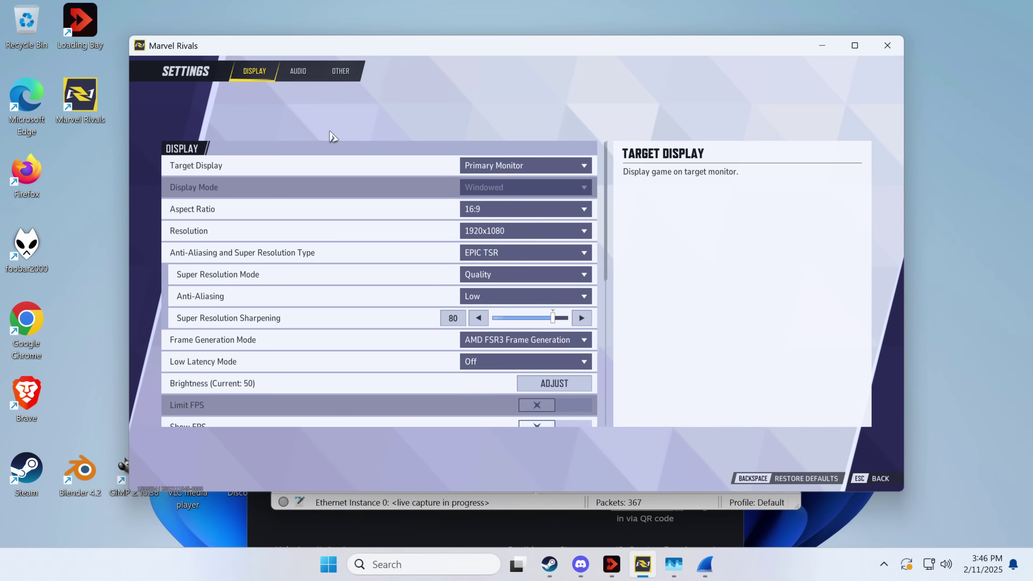
key("Escape")
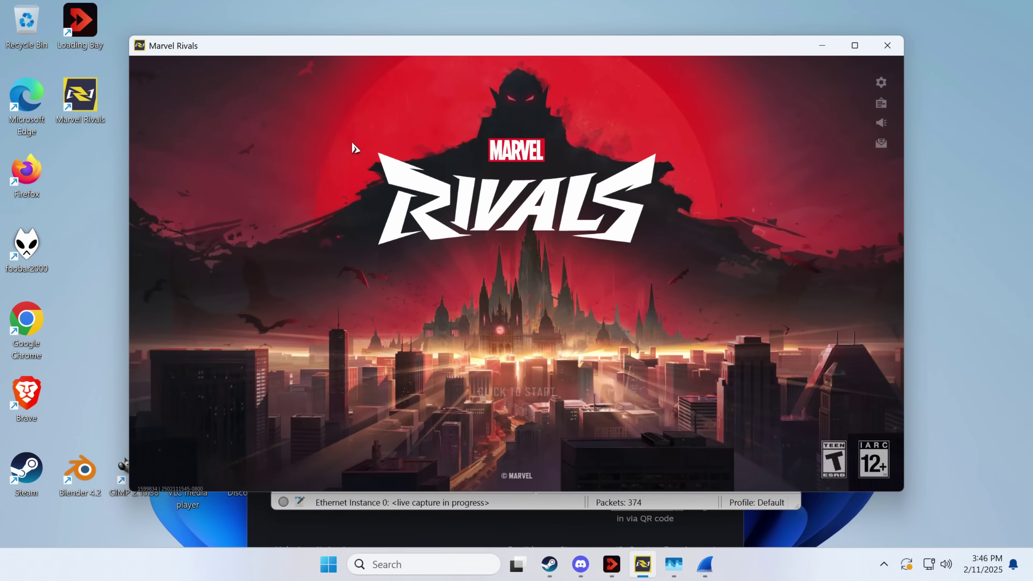
key("Escape")
key("Escape")
Step: Start the game's login while Wireshark captures the live traffic
left_click(342, 272)
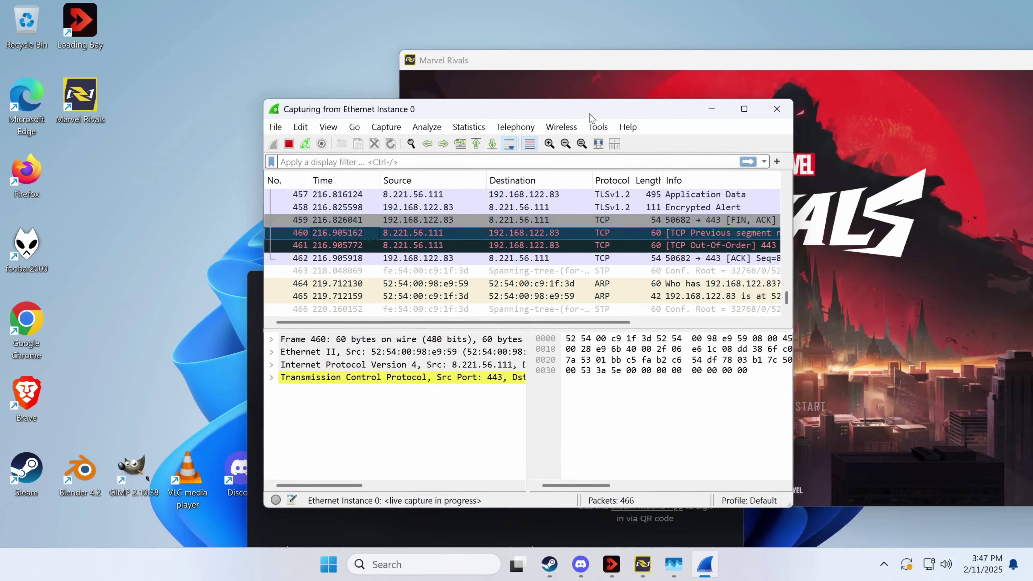
key("Down")
key("Down")
key("Down")
key("Down")
key("Down")
key("Down")
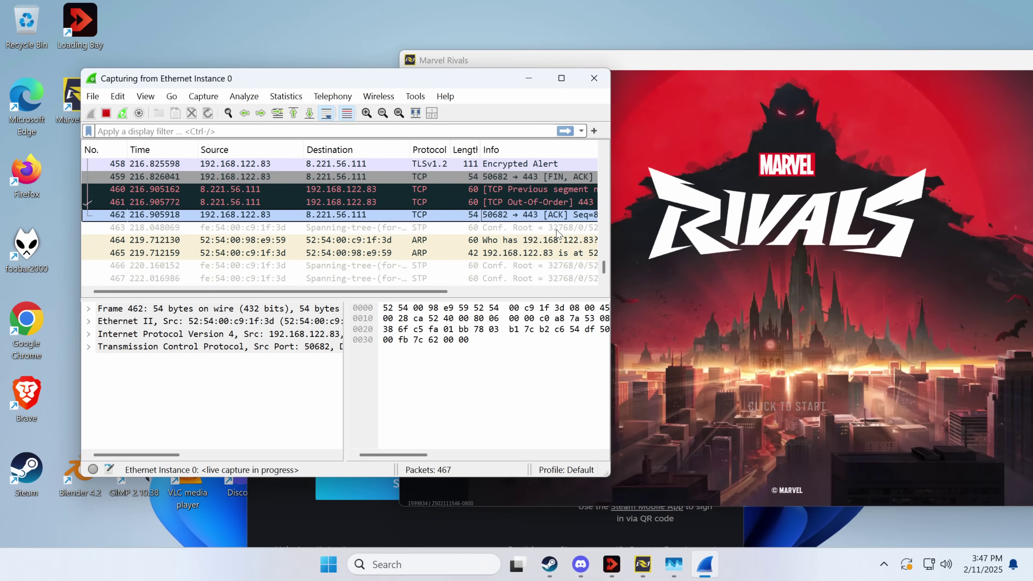
left_click(786, 436)
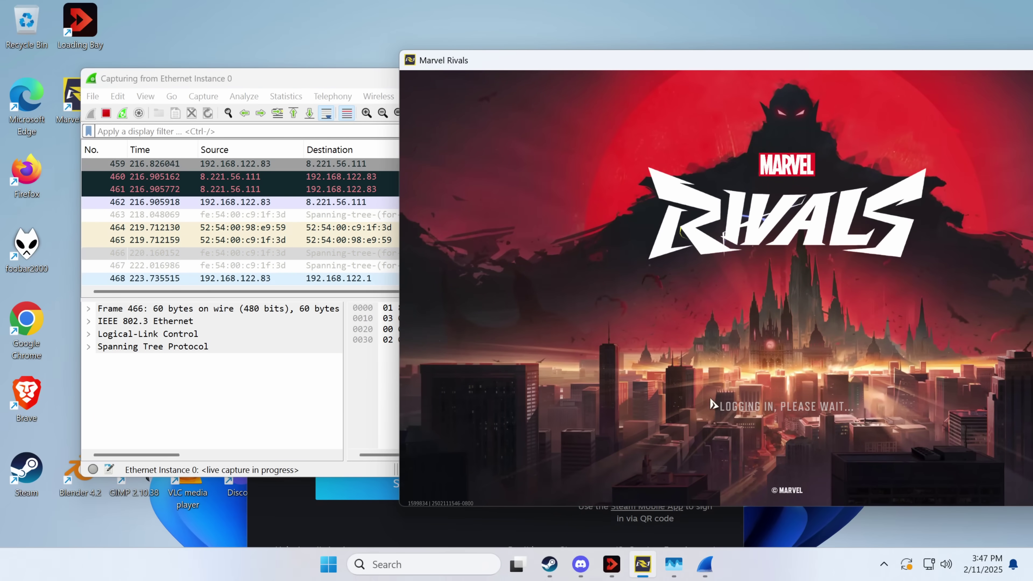
Step: Close Marvel Rivals, stop the Wireshark capture, and bring up the saving options
left_click(253, 252)
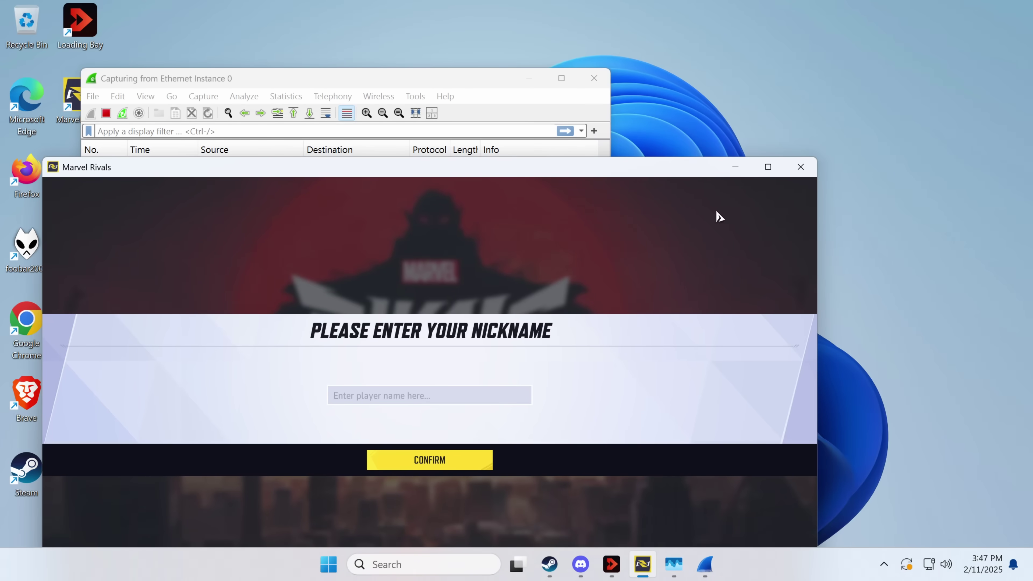
left_click(801, 167)
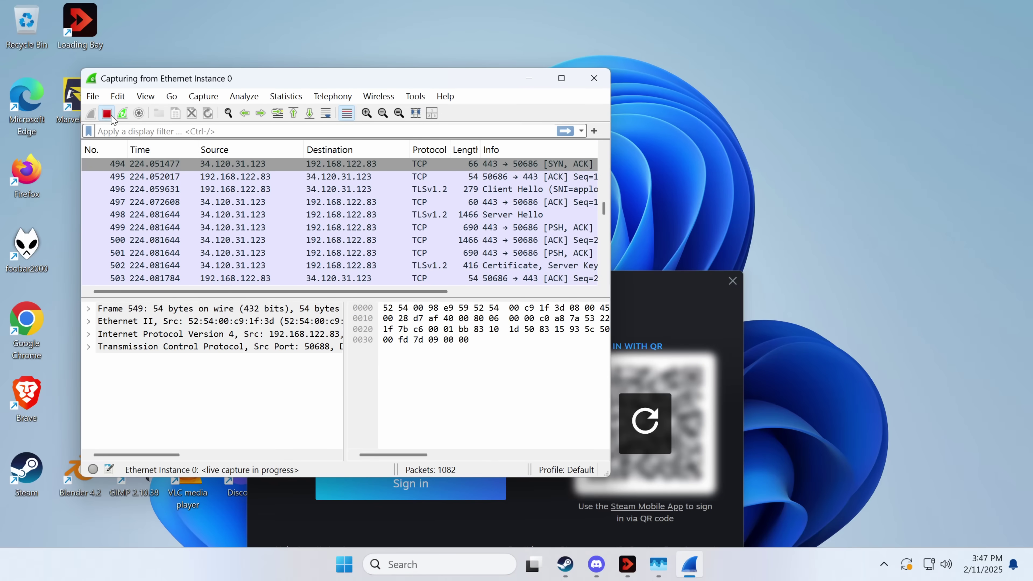
left_click(107, 114)
left_click(93, 96)
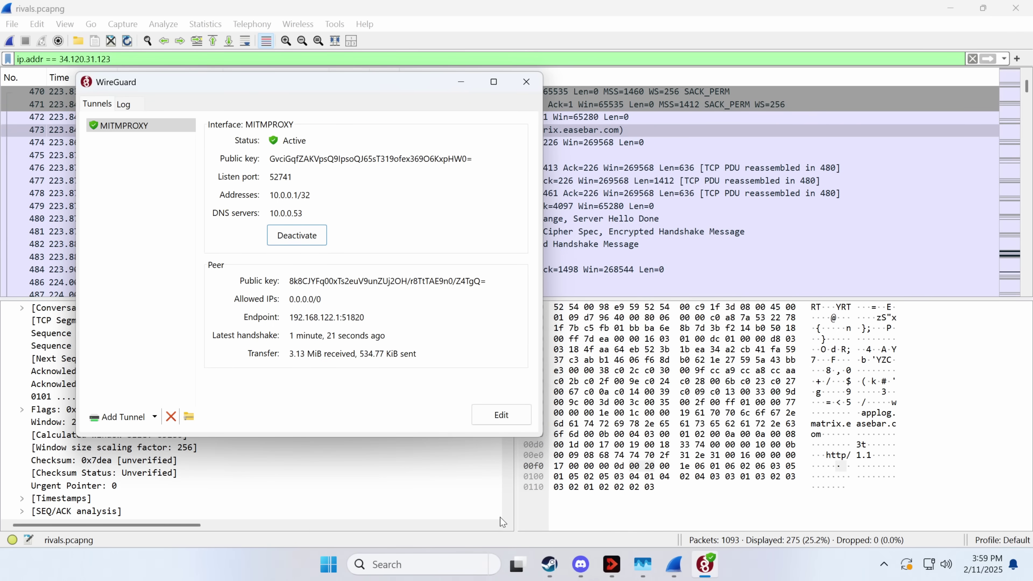
Step: Bring the Loading Bay launcher to the front from the taskbar
left_click(607, 564)
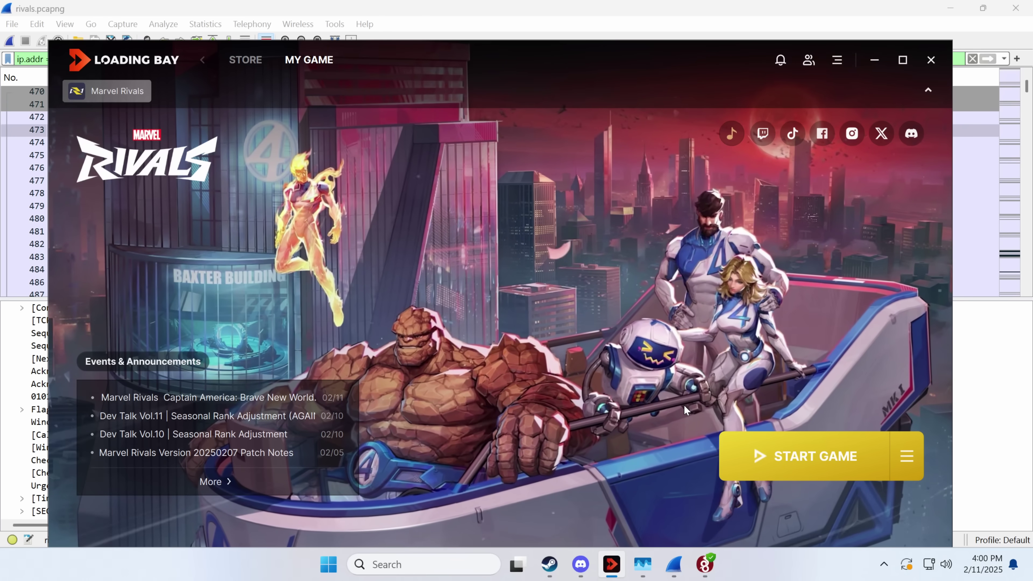
Step: Relaunch Marvel Rivals from Loading Bay, approve the UAC prompt, and open Windows search
left_click(808, 471)
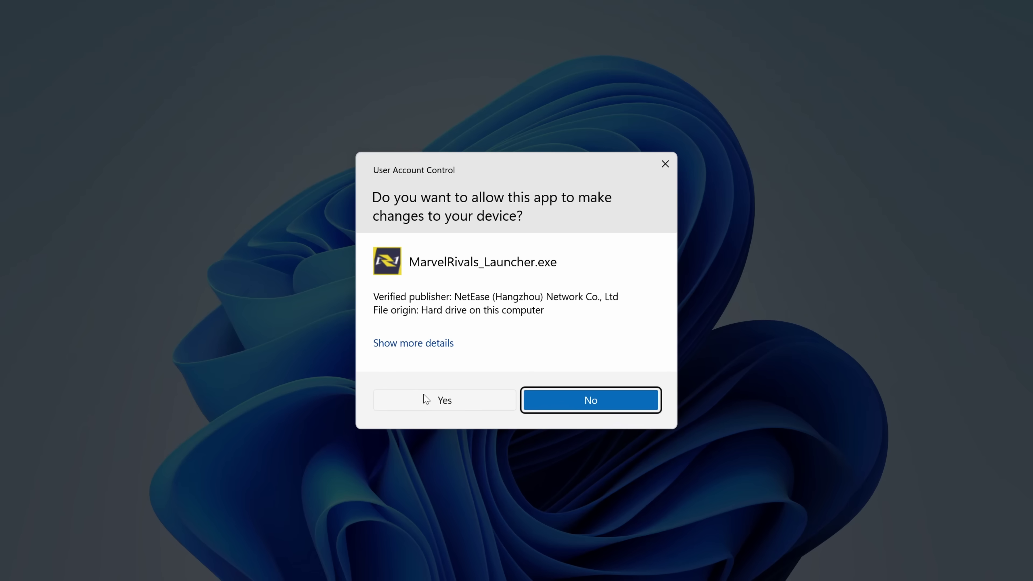
left_click(441, 399)
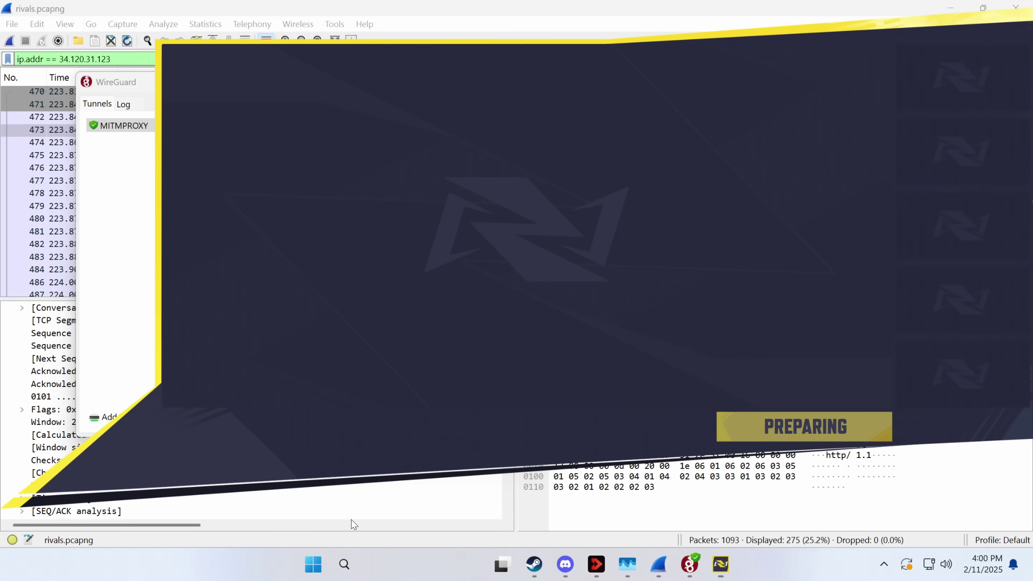
left_click(357, 565)
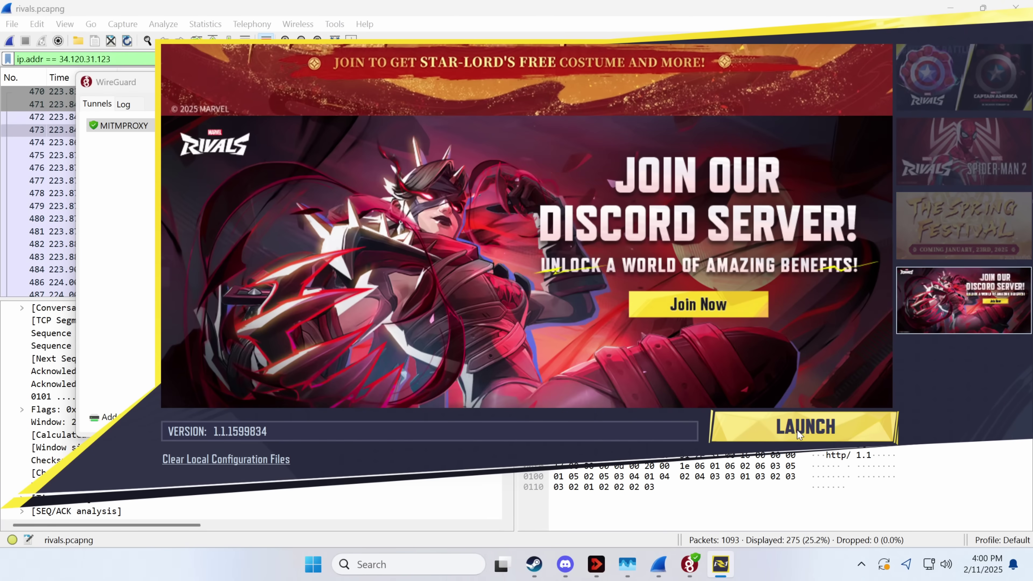
Step: Launch the game, minimize WireGuard, and scroll Wireshark to the latest 34.120.31.123 TLS handshakes
left_click(796, 430)
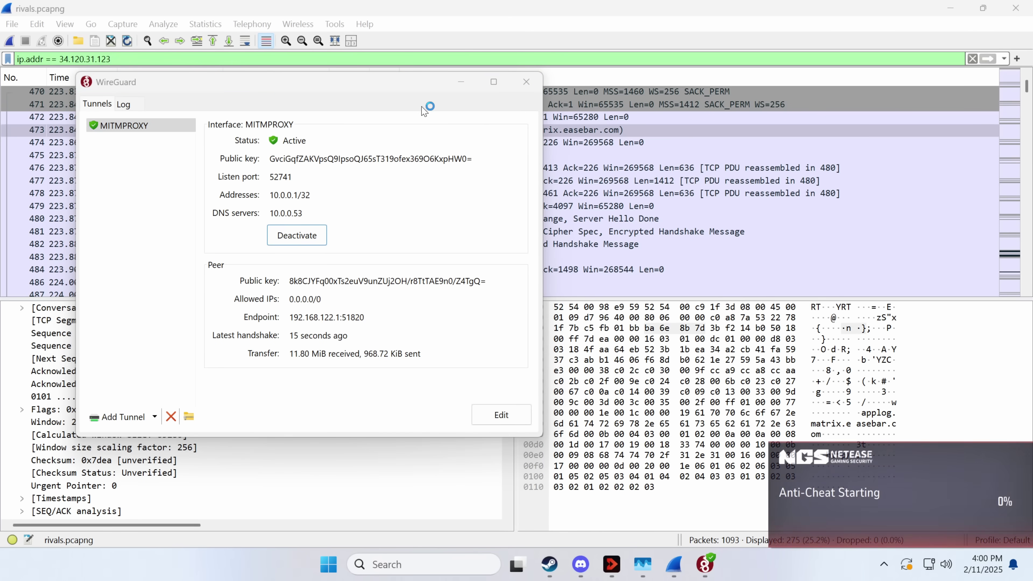
left_click(461, 82)
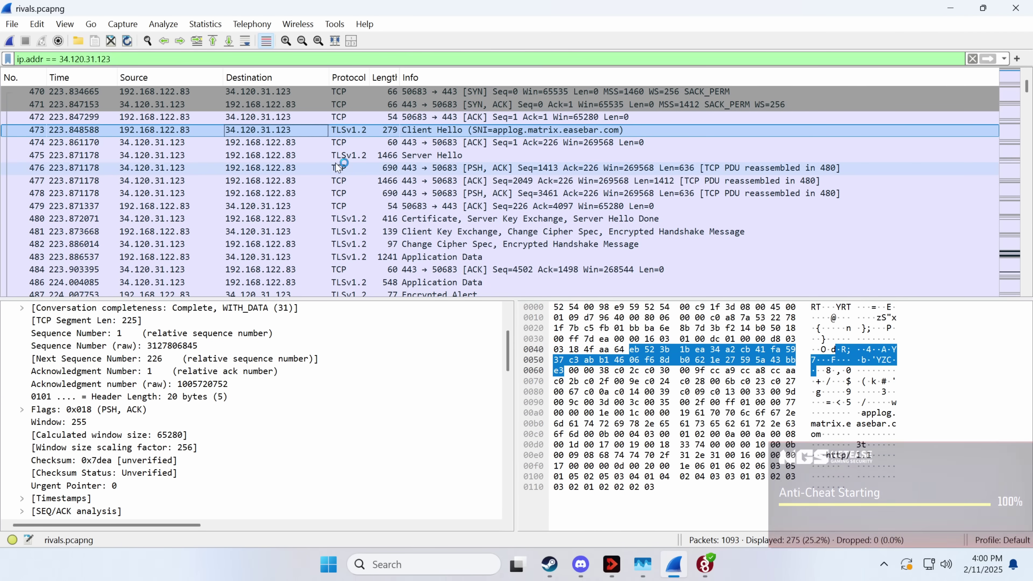
scroll(278, 209, "down", 15)
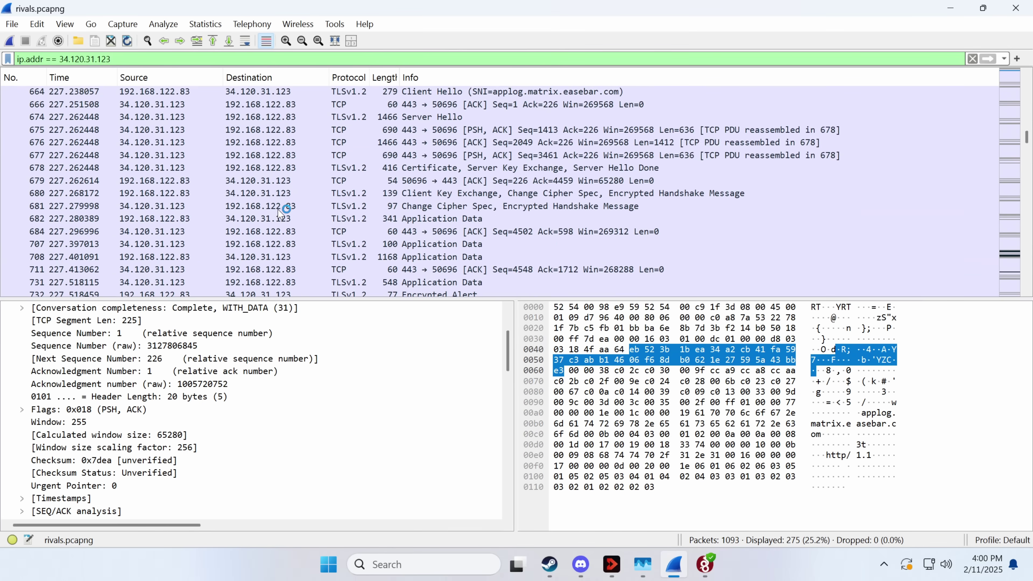
scroll(281, 212, "down", 10)
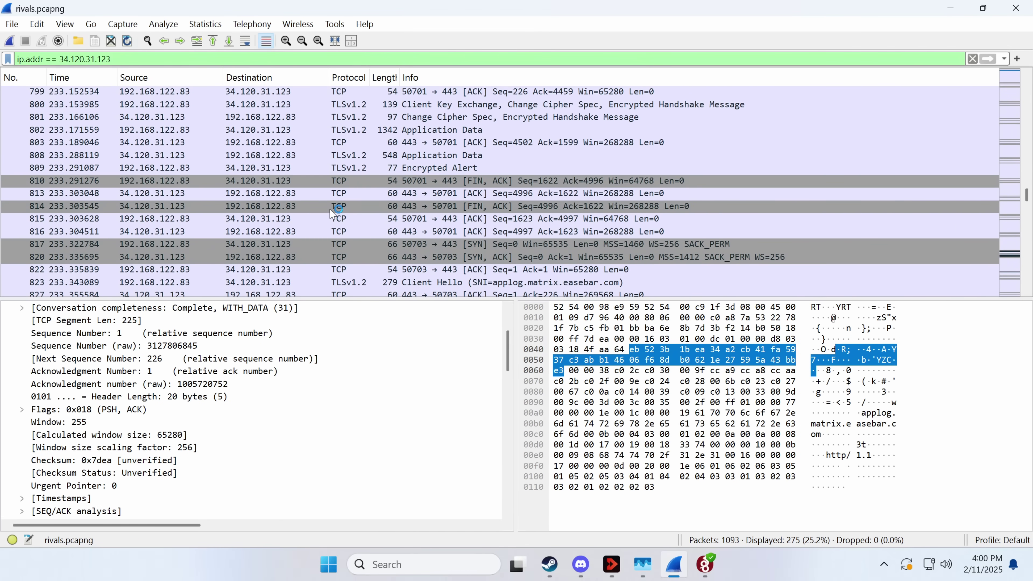
scroll(331, 211, "down", 10)
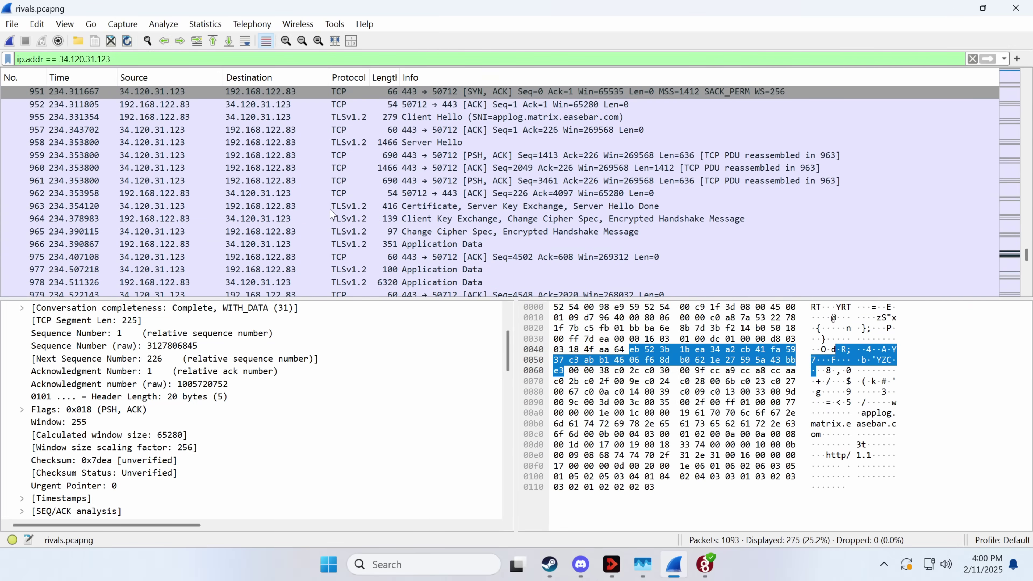
scroll(331, 211, "down", 8)
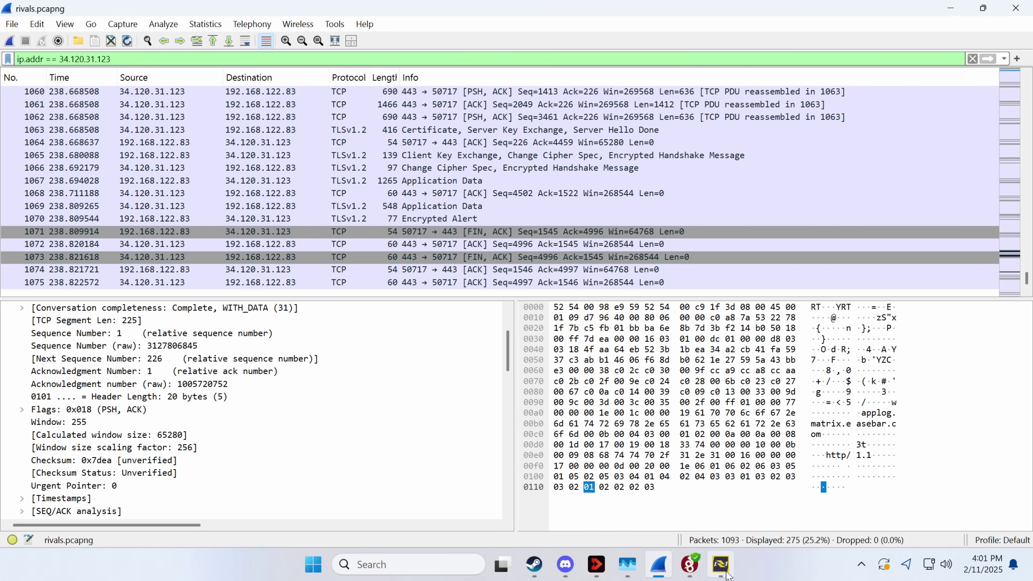
left_click(713, 556)
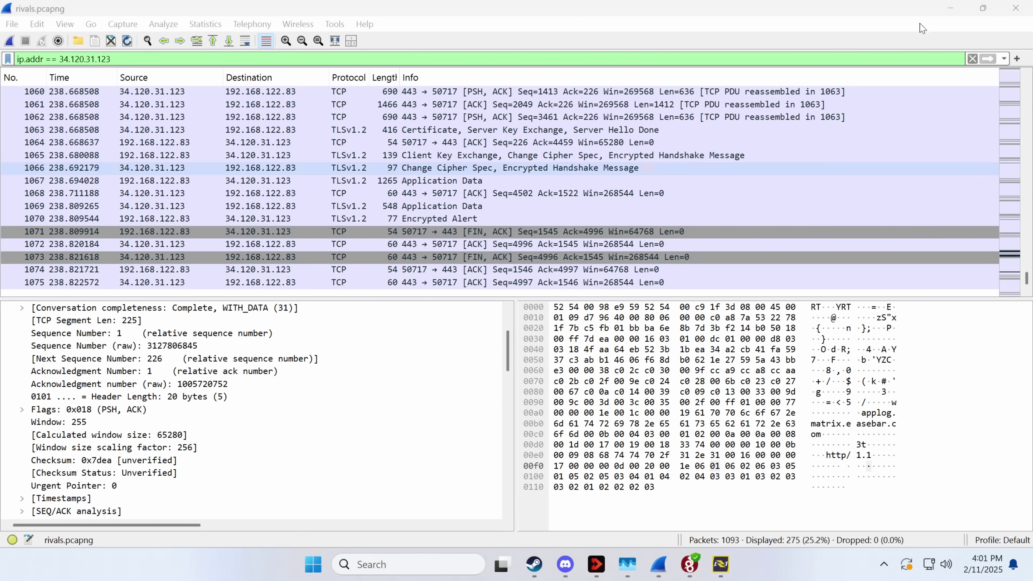
Step: Minimize Wireshark to reveal the launcher's Server Connection Failed message
left_click(961, 10)
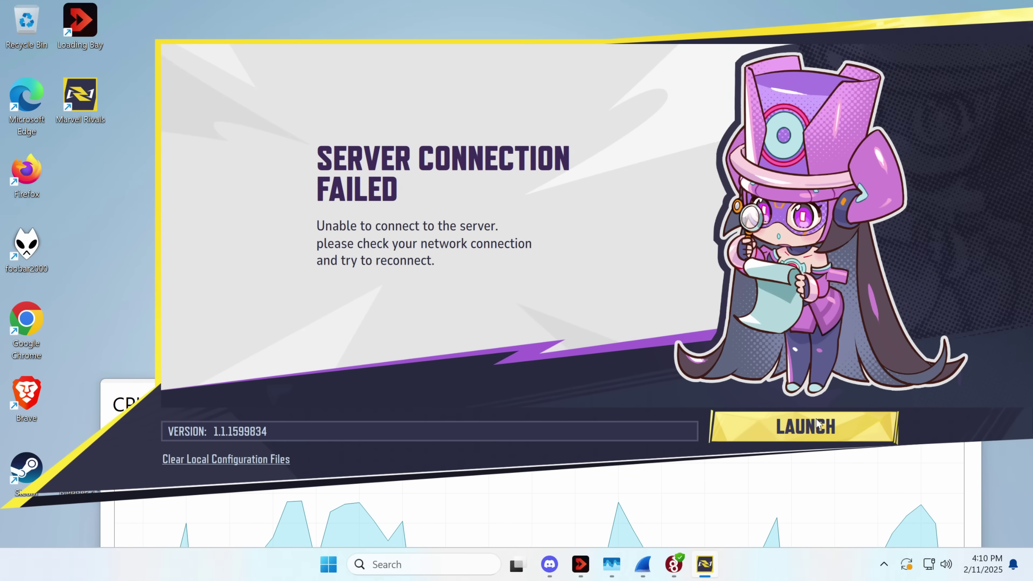
Step: Launch Marvel Rivals from its launcher and skip the intro cinematic with Space
left_click(818, 423)
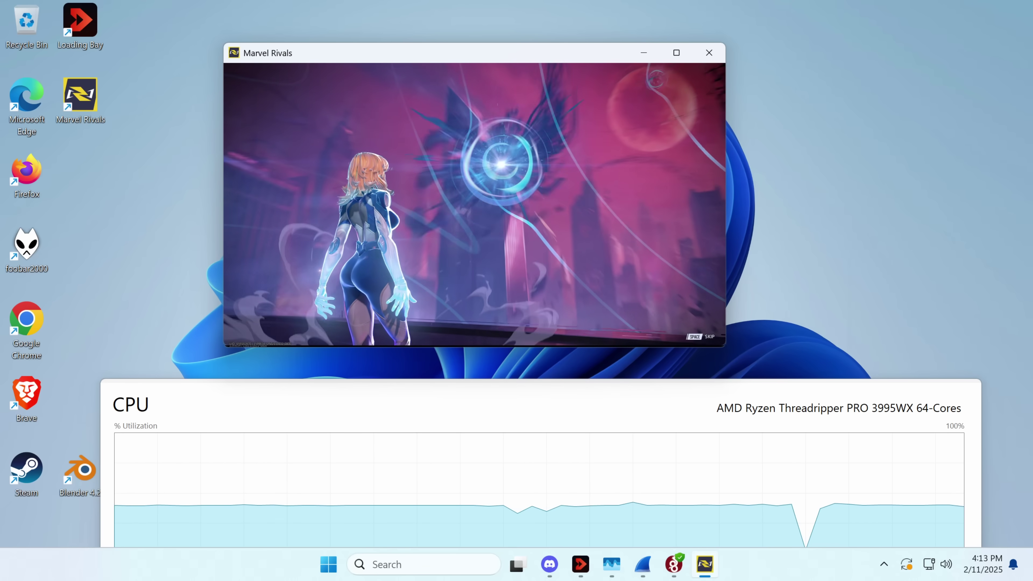
key("space")
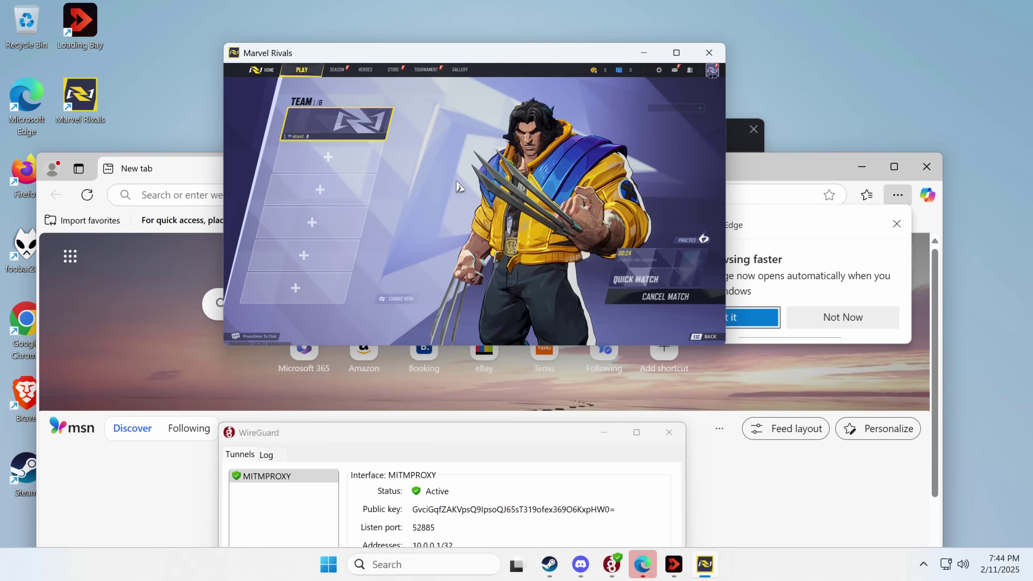
Step: Move the Discord updater aside and confirm disabling the Intel 82574L network adapter
left_click(586, 567)
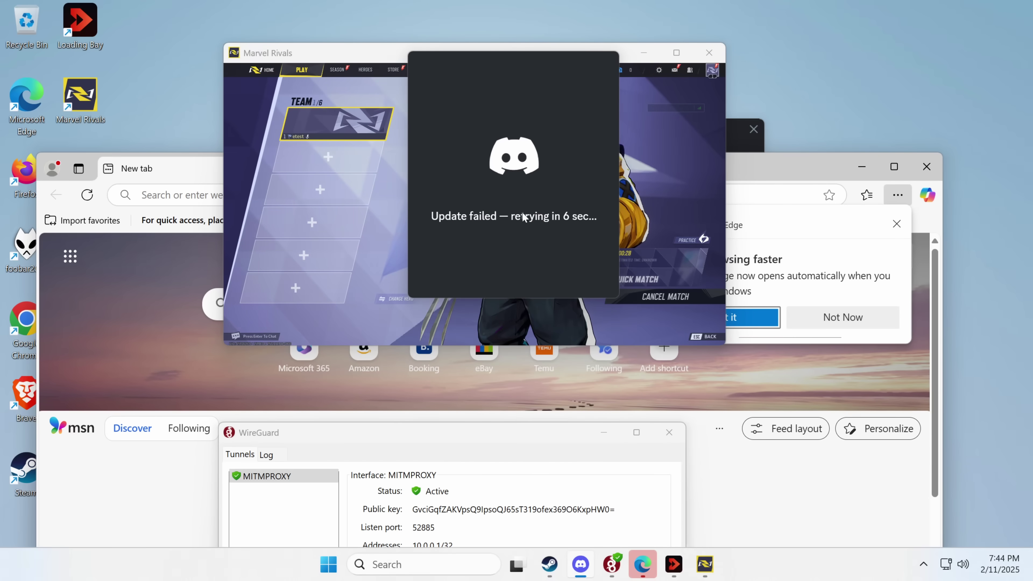
left_click_drag(523, 217, 486, 423)
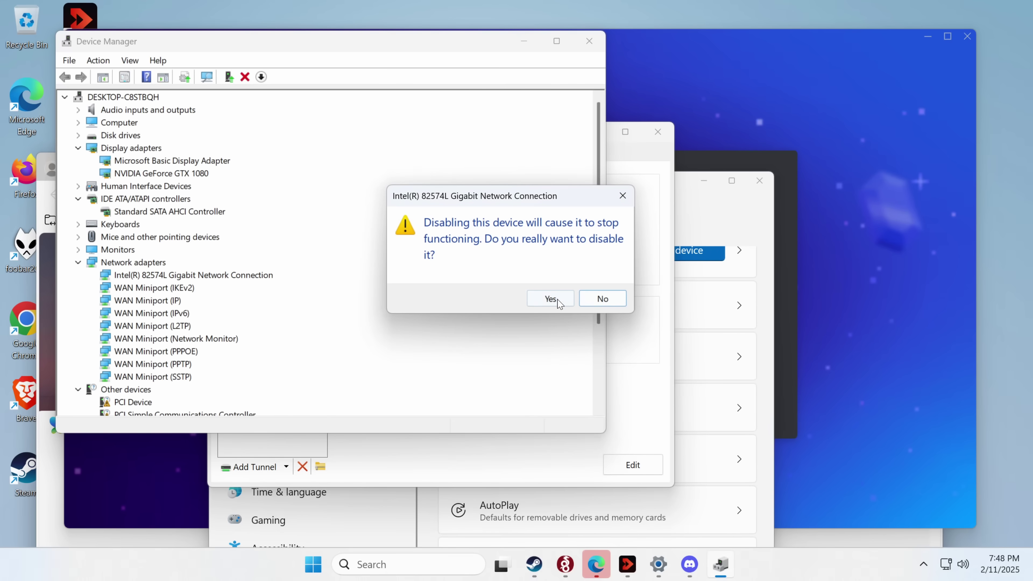
left_click(551, 299)
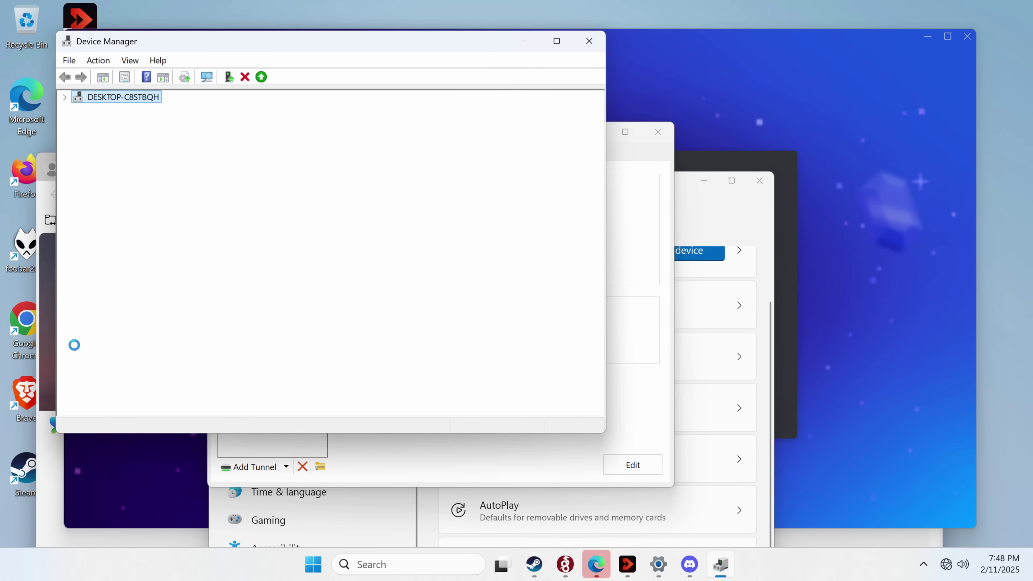
Step: Move Device Manager to the right, minimize the WireGuard tunnel window, and lower Edge
left_click_drag(215, 42, 715, 109)
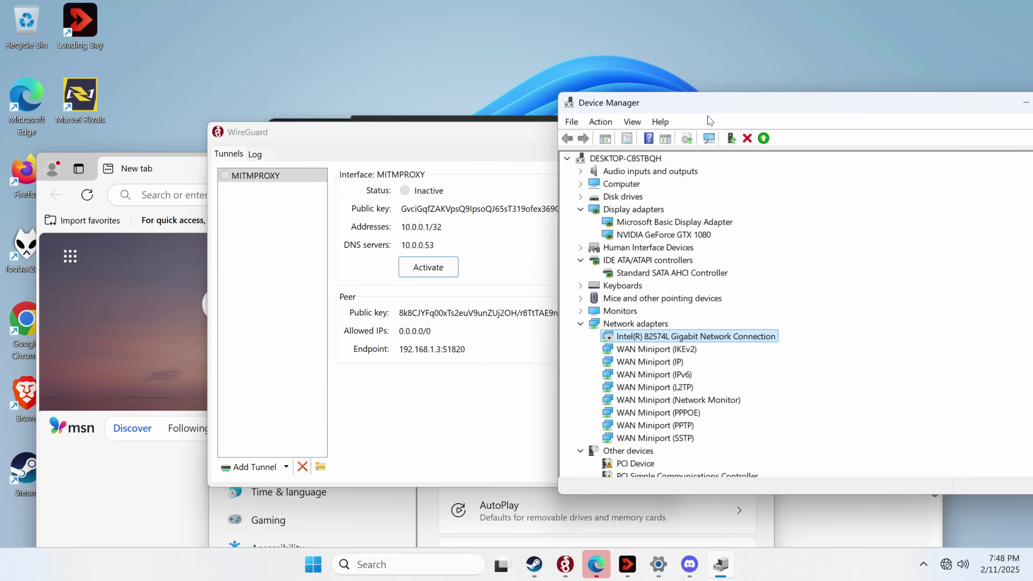
left_click_drag(376, 142, 461, 146)
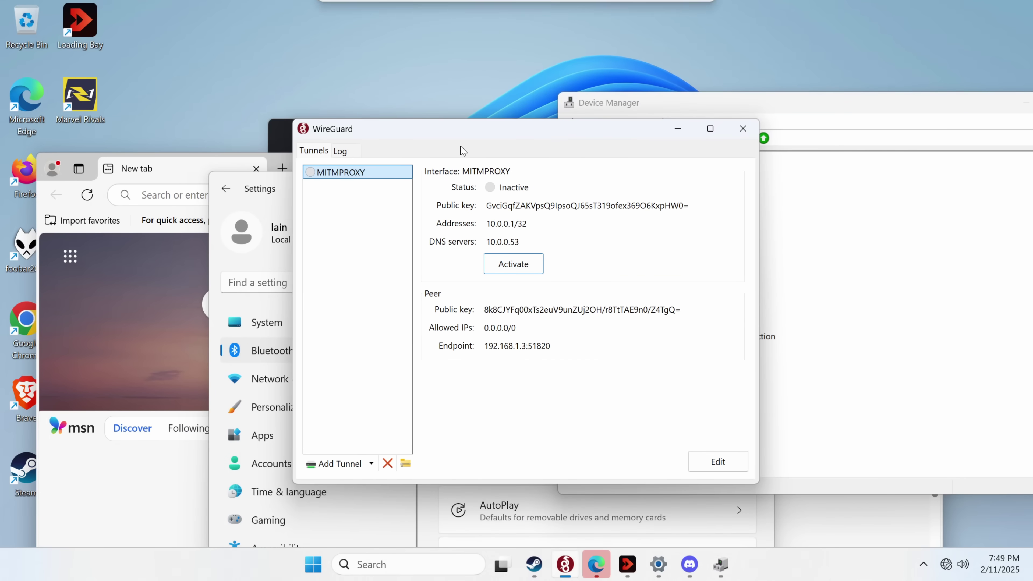
left_click(677, 129)
left_click_drag(183, 168, 325, 332)
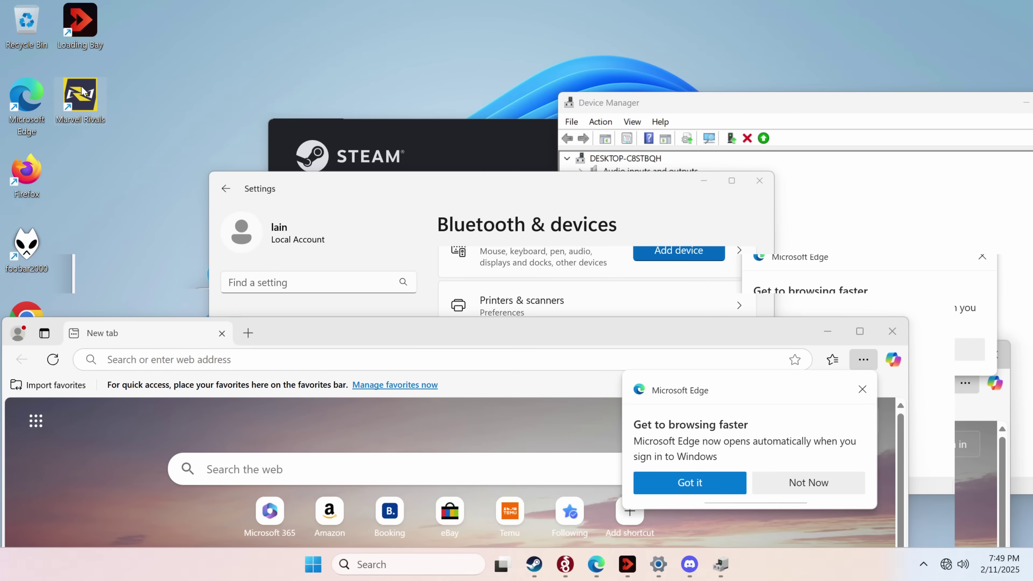
Step: Inspect the Marvel Rivals desktop shortcut's Properties, then close them
right_click(74, 104)
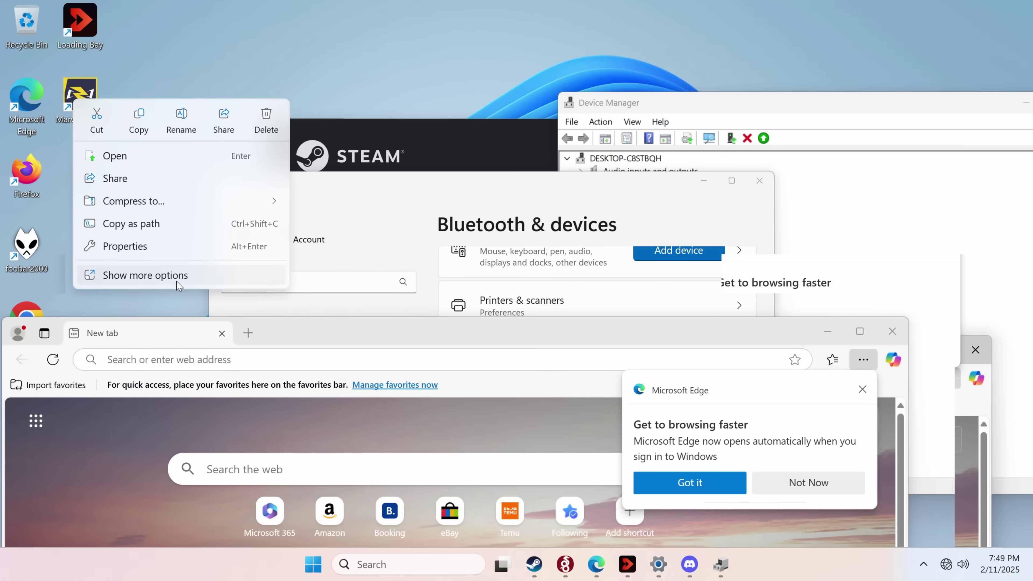
left_click(173, 249)
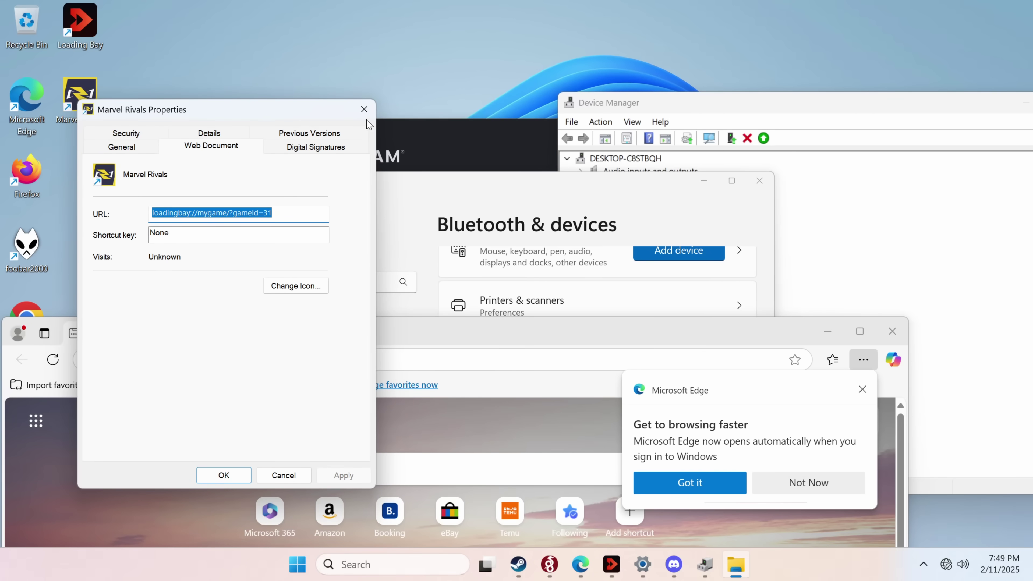
left_click(364, 109)
Step: Re-enable the Intel network adapter, move the browser aside, and launch the game
left_click_drag(298, 334, 402, 566)
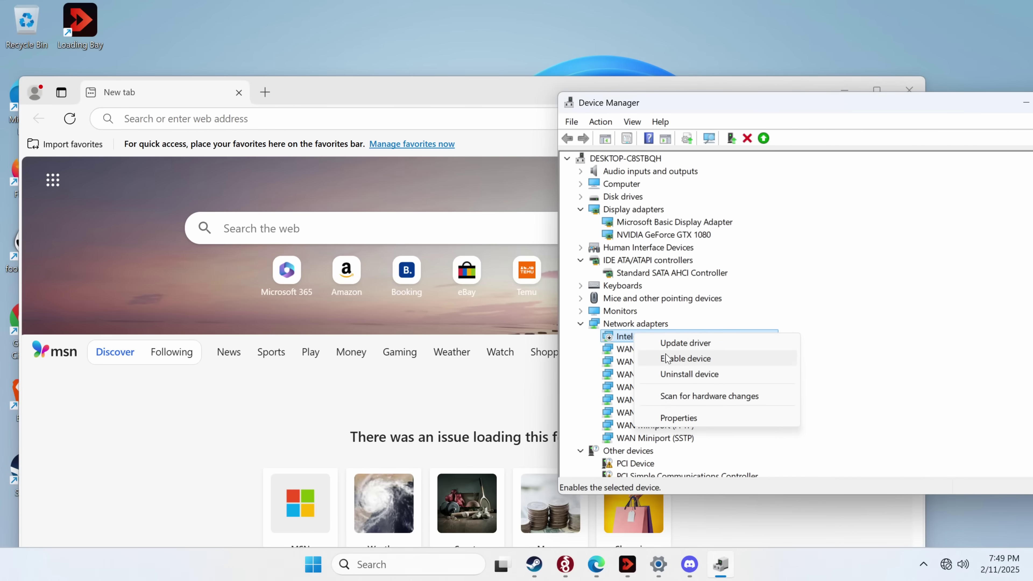
left_click(685, 357)
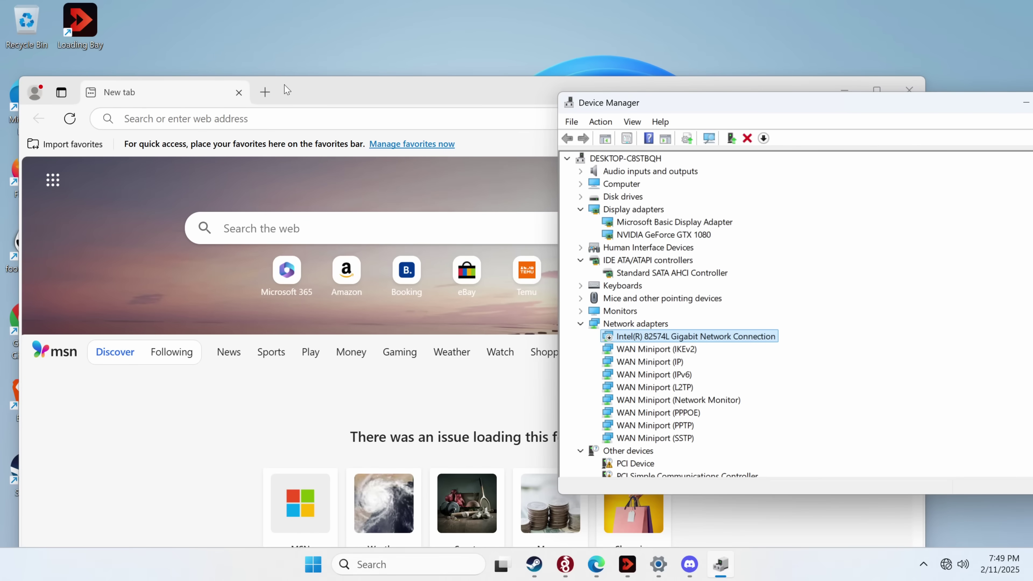
left_click(310, 112)
left_click_drag(335, 112, 255, 373)
left_click(711, 341)
left_click(711, 337)
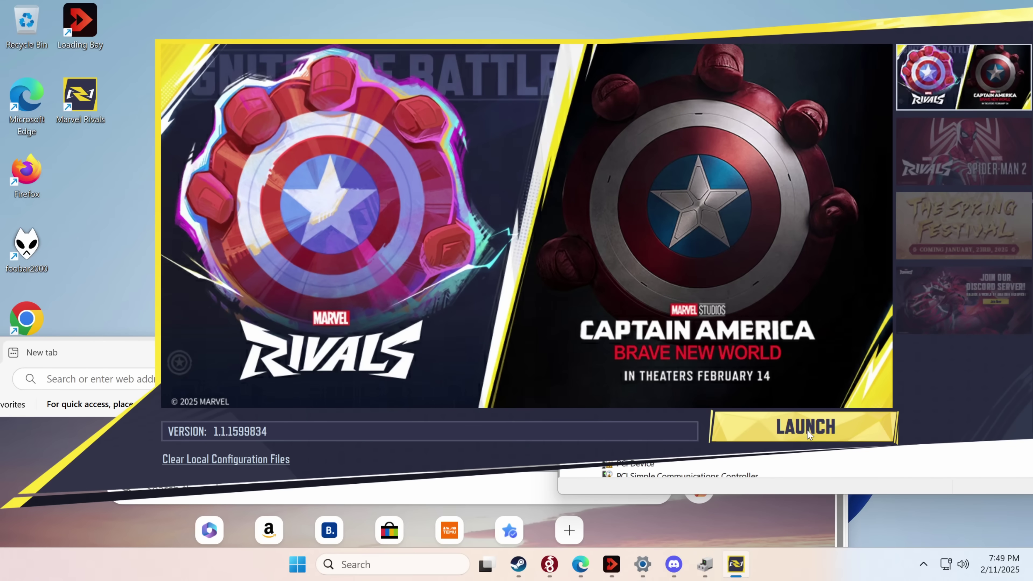
left_click(806, 430)
Step: Disable the Intel adapter again and acknowledge the resulting login error 211
right_click(655, 335)
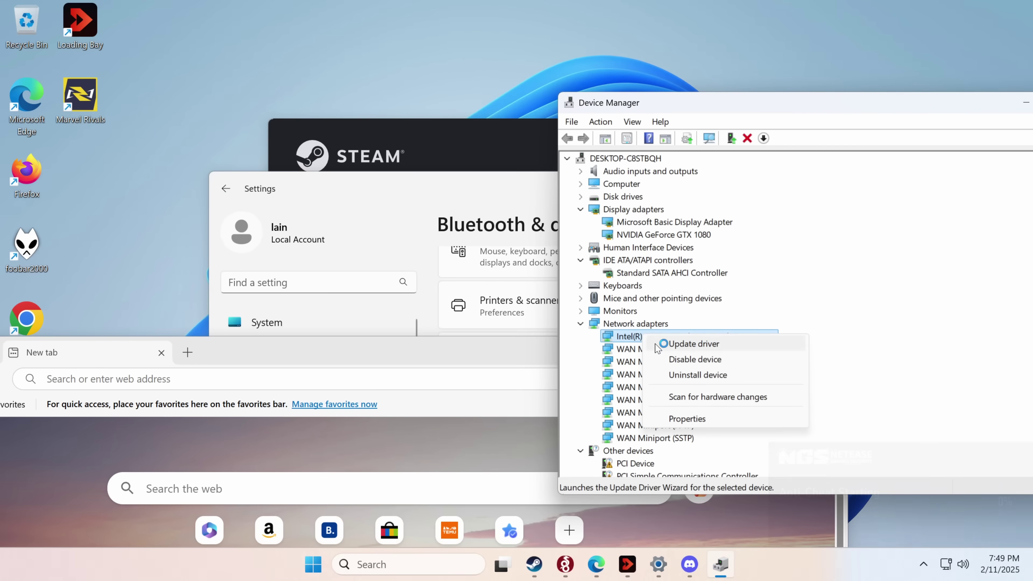
left_click(690, 359)
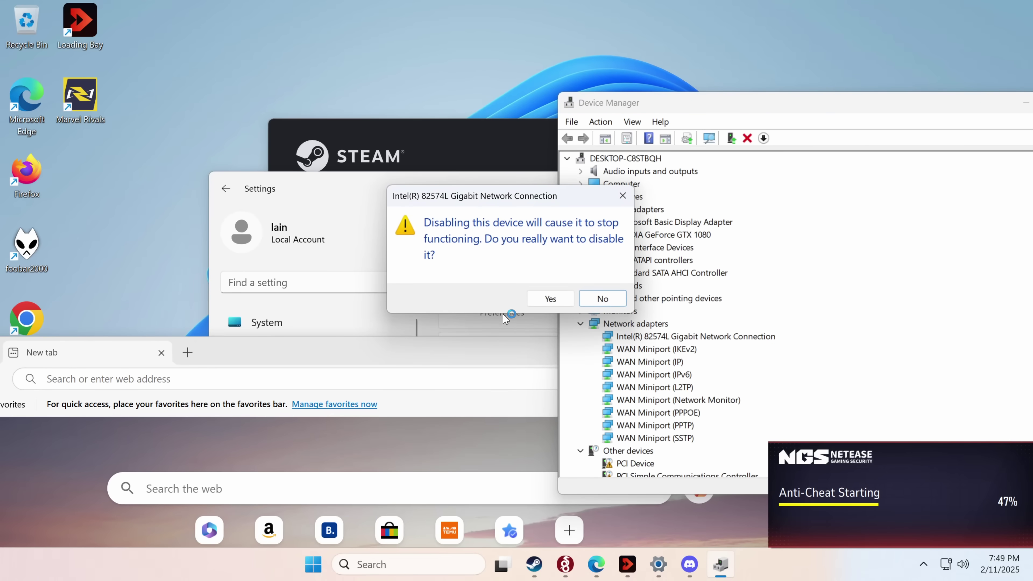
left_click(550, 298)
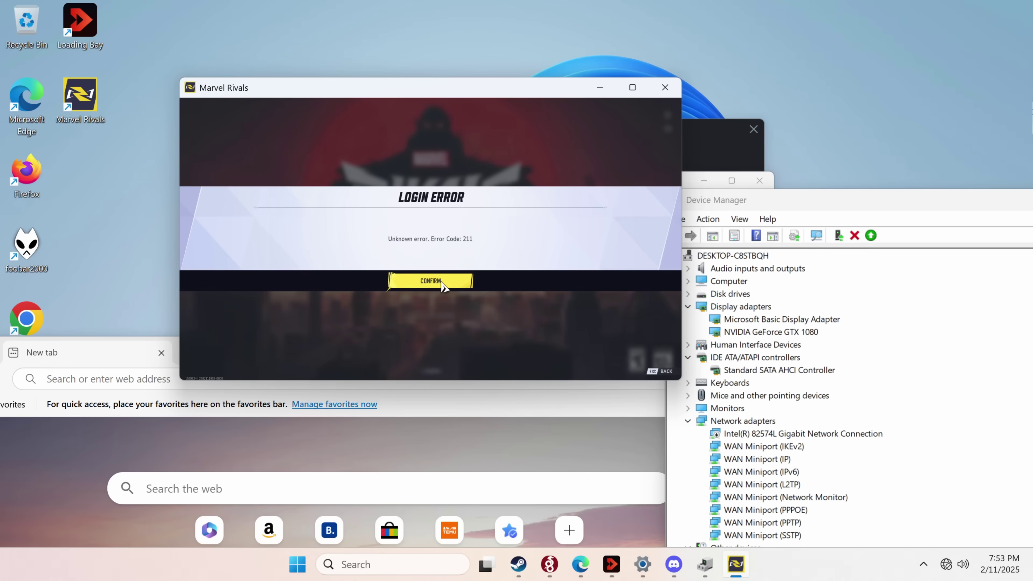
left_click(430, 286)
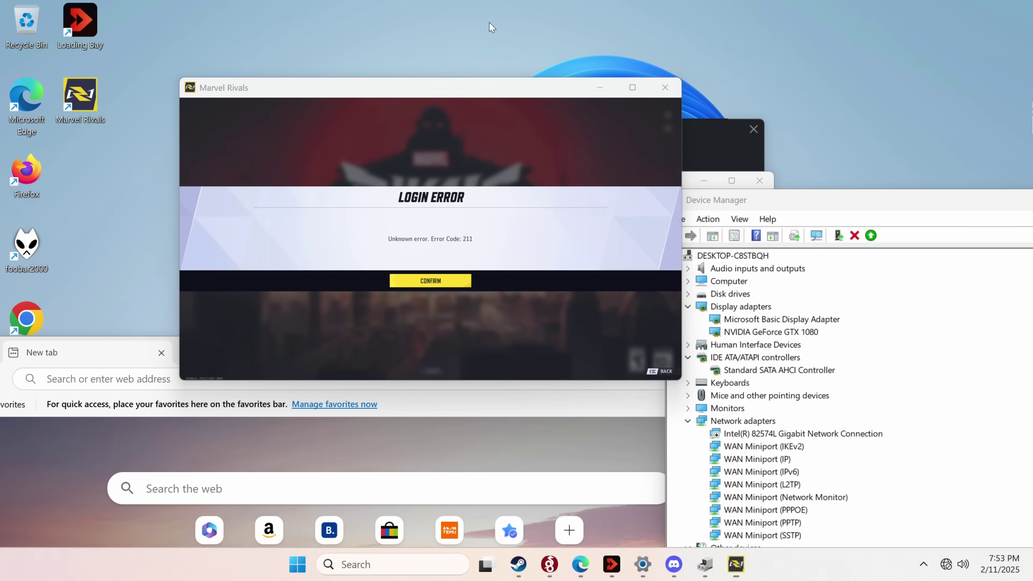
Step: Confirm the reappeared Login Error popup and close the Marvel Rivals window
left_click(456, 284)
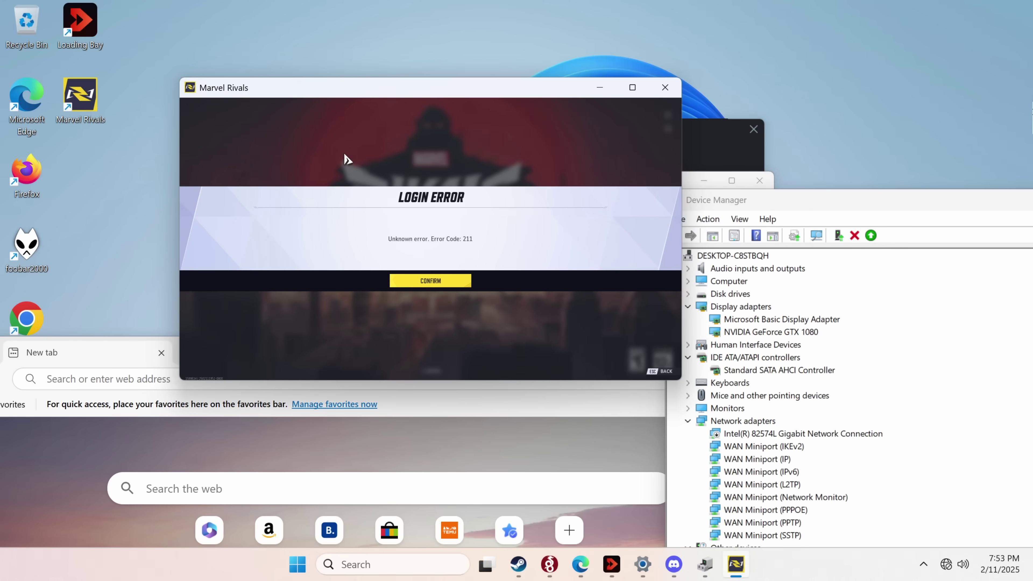
left_click(664, 88)
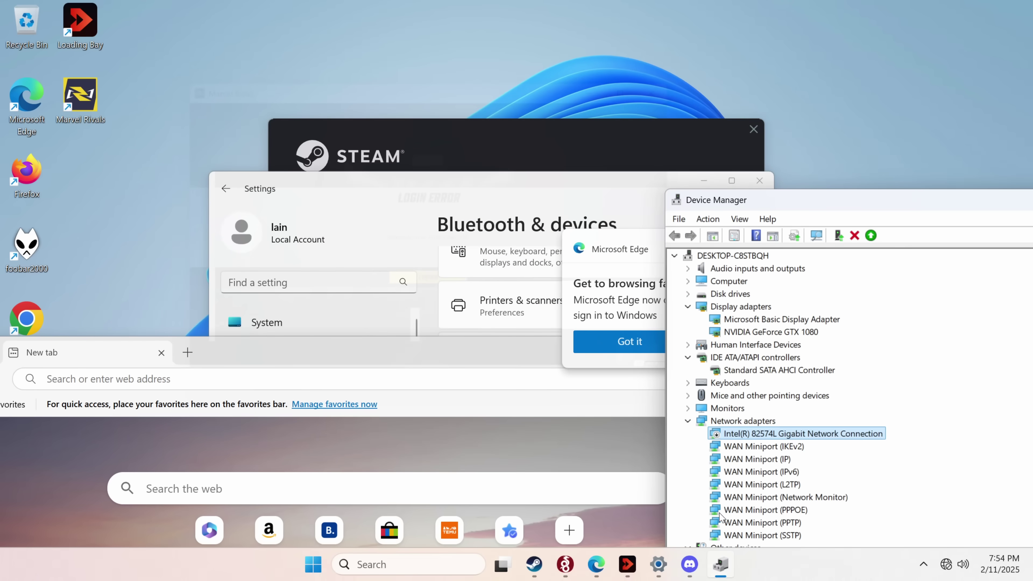
Step: Maximize Edge, dismiss its popup, and search 'qbittorrent rce', which fails offline
left_click_drag(407, 351, 494, 5)
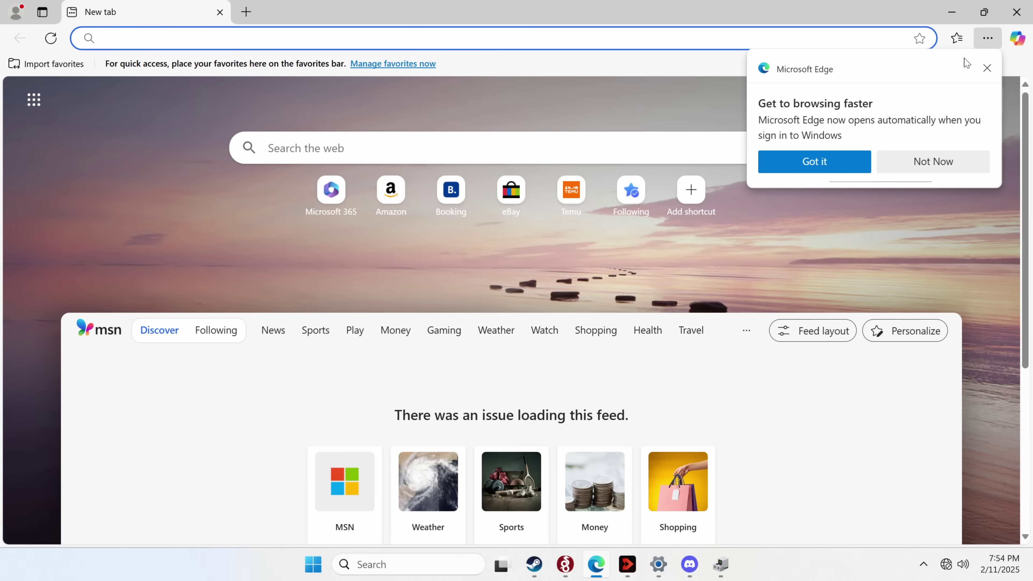
left_click(986, 69)
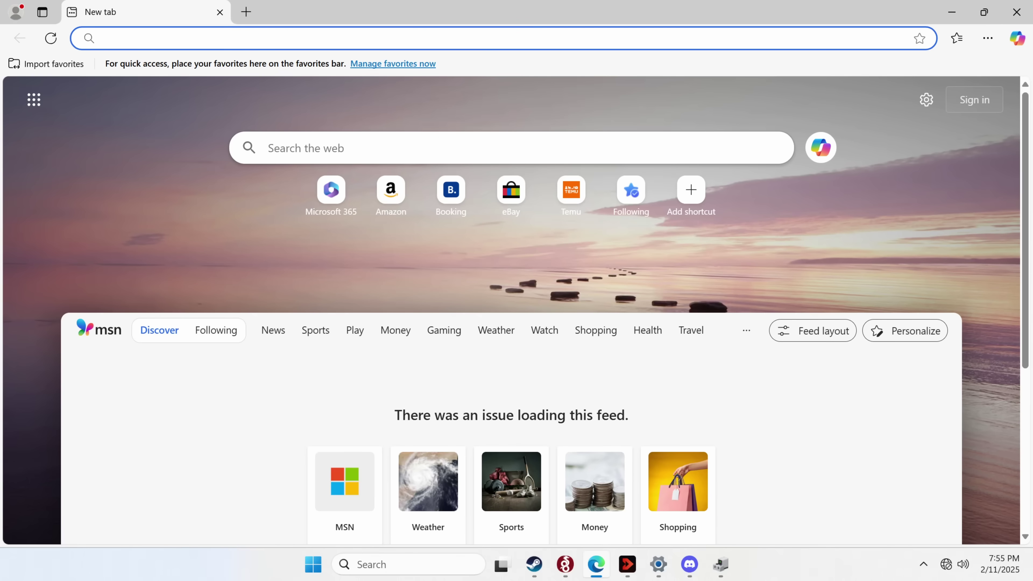
type("qbittorrent rce")
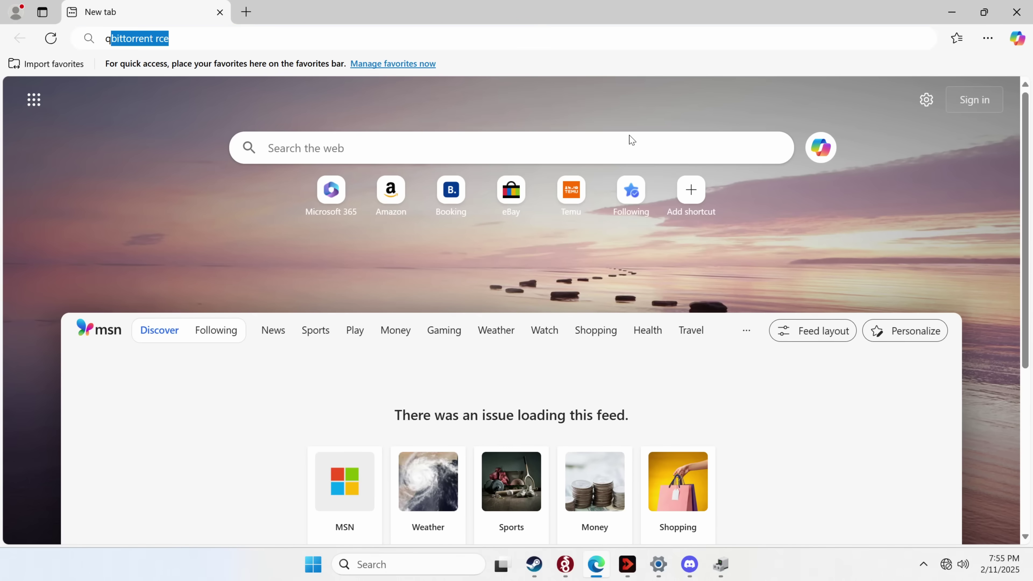
key("Return")
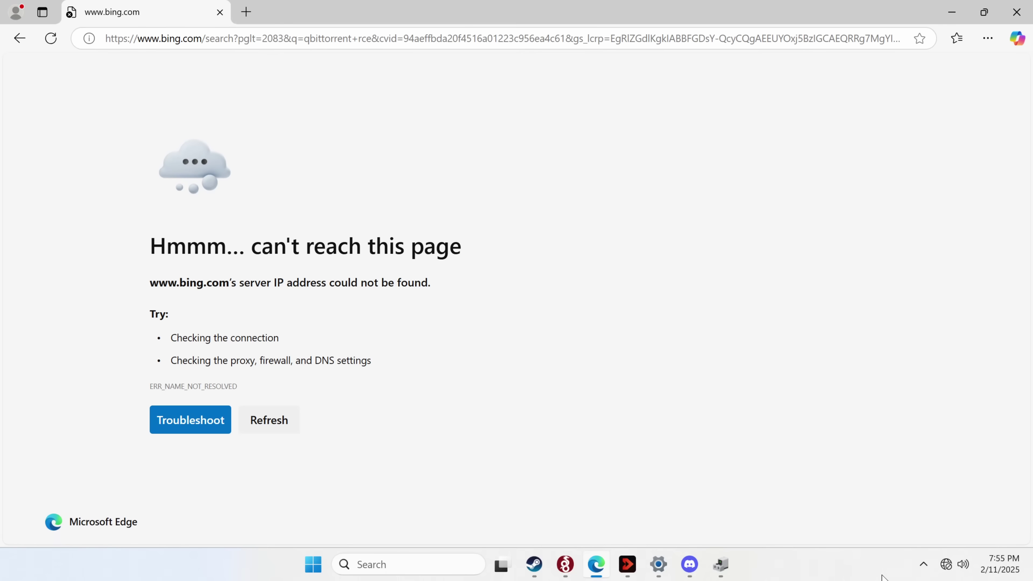
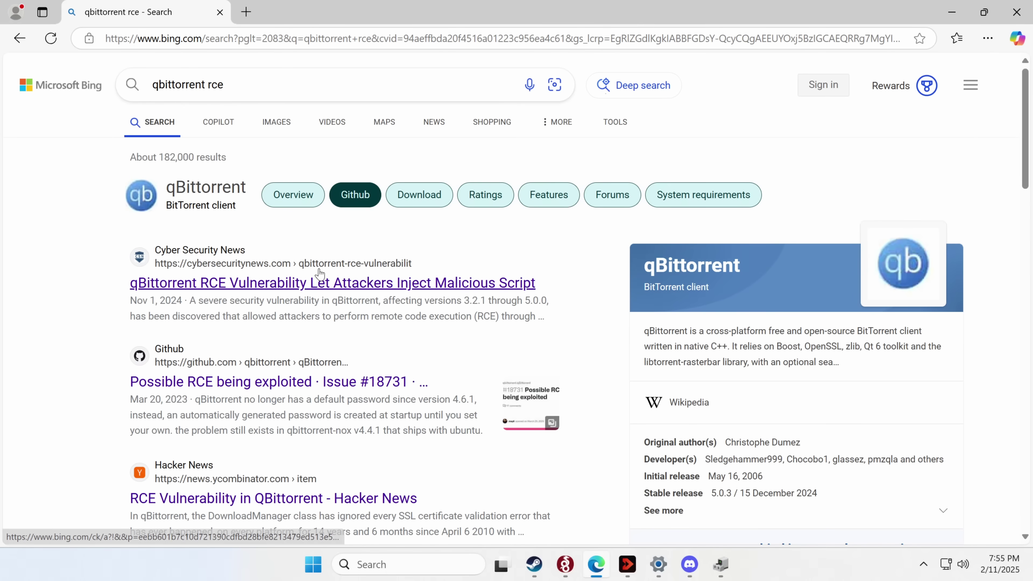
Step: Refine the Bing search to 'qbittorrent rce ssl'
left_click(300, 83)
type("ssl")
key("Return")
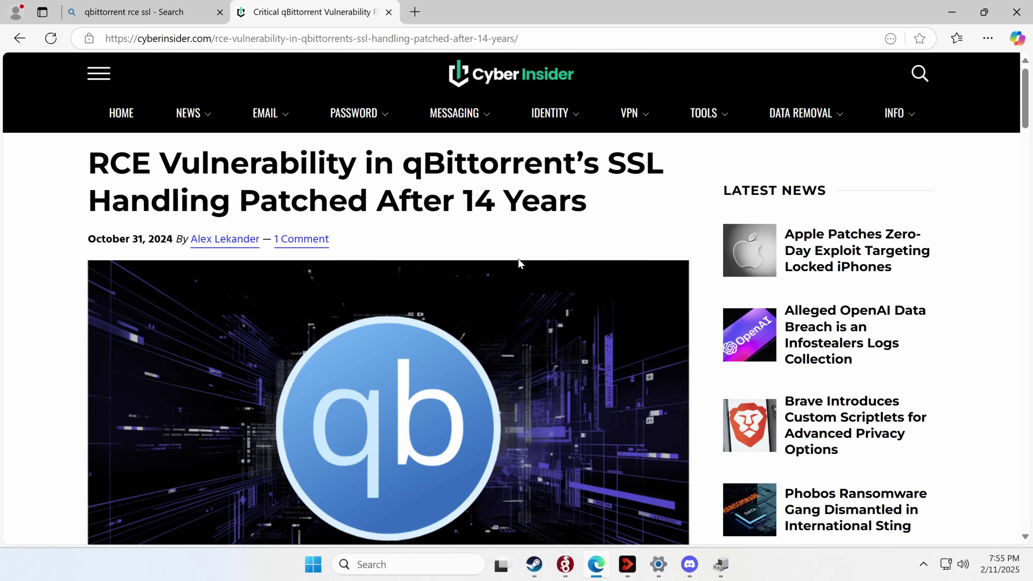
Step: Scroll the Cyber Insider article past the headline to its paragraph on missing SSL certificate validation
scroll(519, 263, "down", 3)
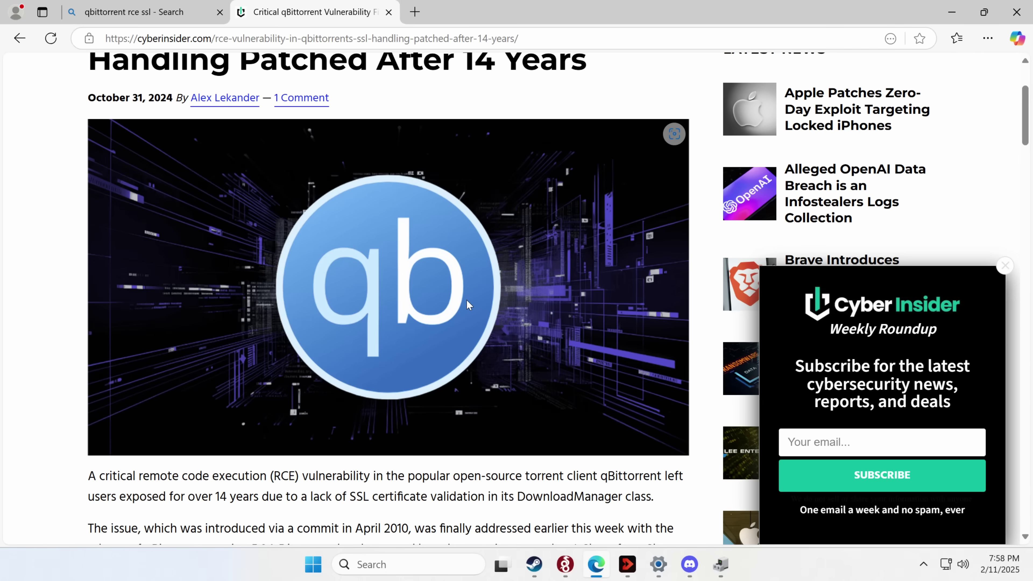
Step: Scroll down to the Vulnerability overview, briefly selecting and then clearing a paragraph's opening words
scroll(407, 313, "down", 2)
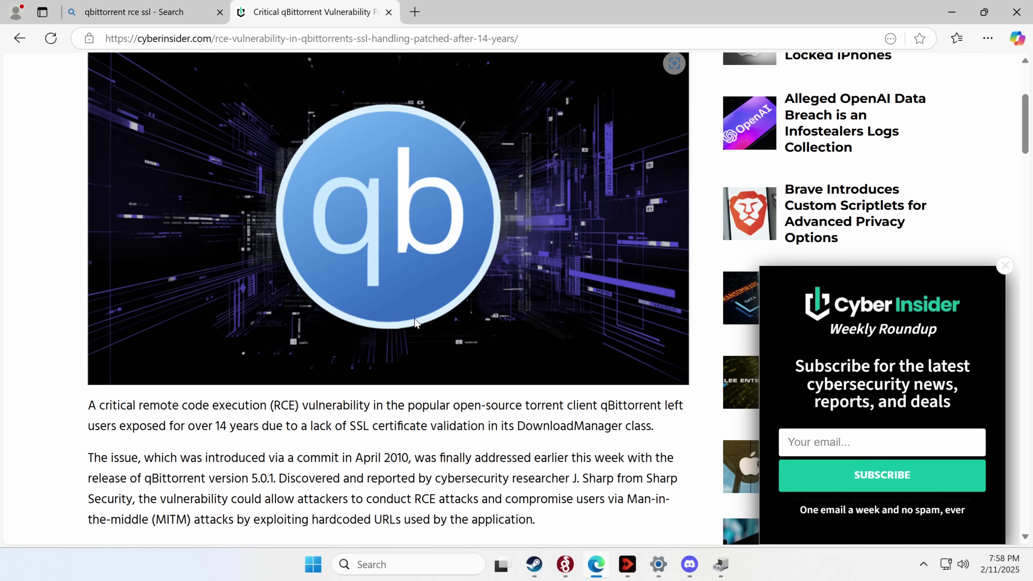
scroll(415, 323, "down", 2)
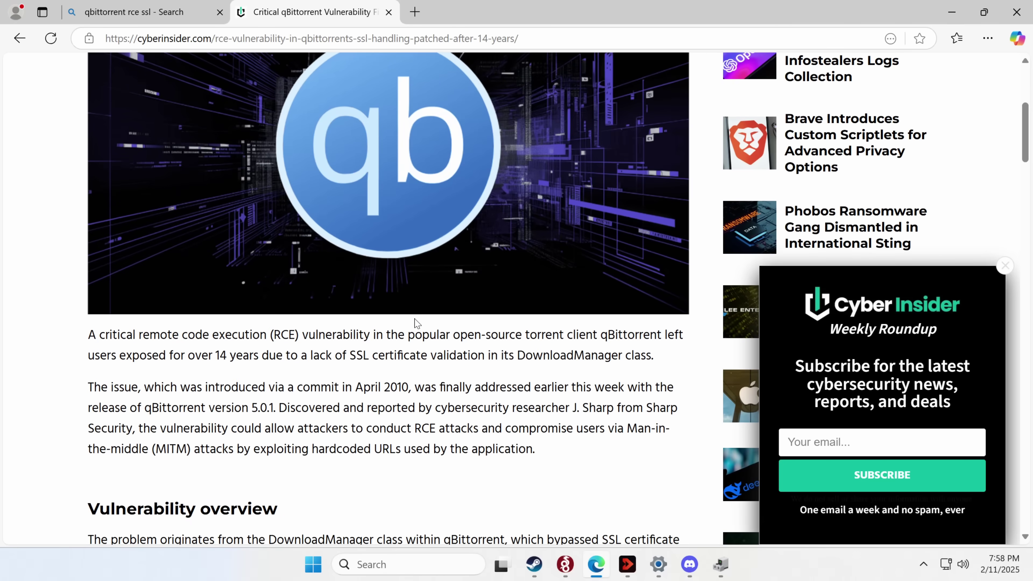
scroll(417, 323, "down", 2)
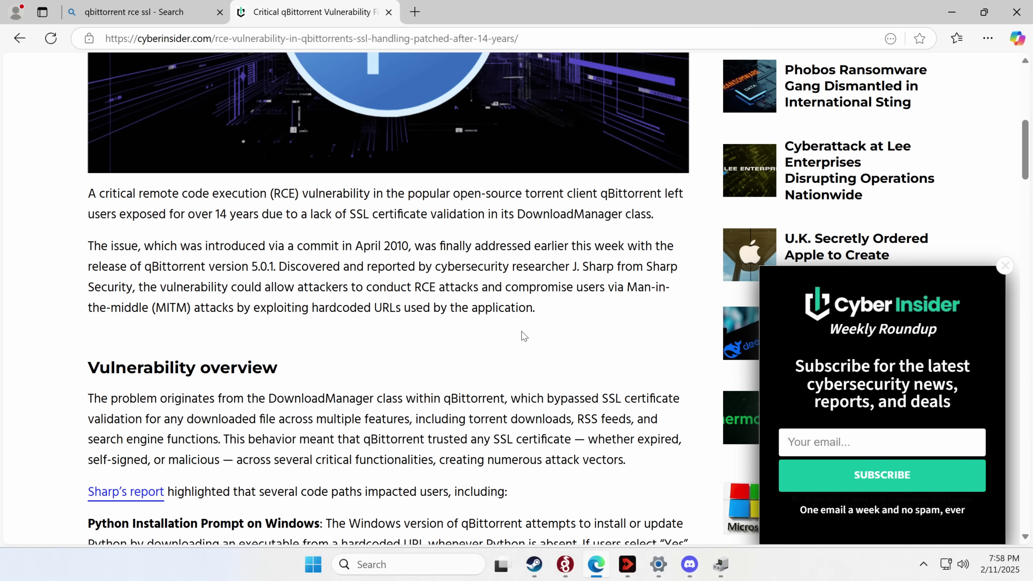
left_click_drag(88, 398, 473, 399)
left_click(474, 409)
scroll(511, 298, "down", 3)
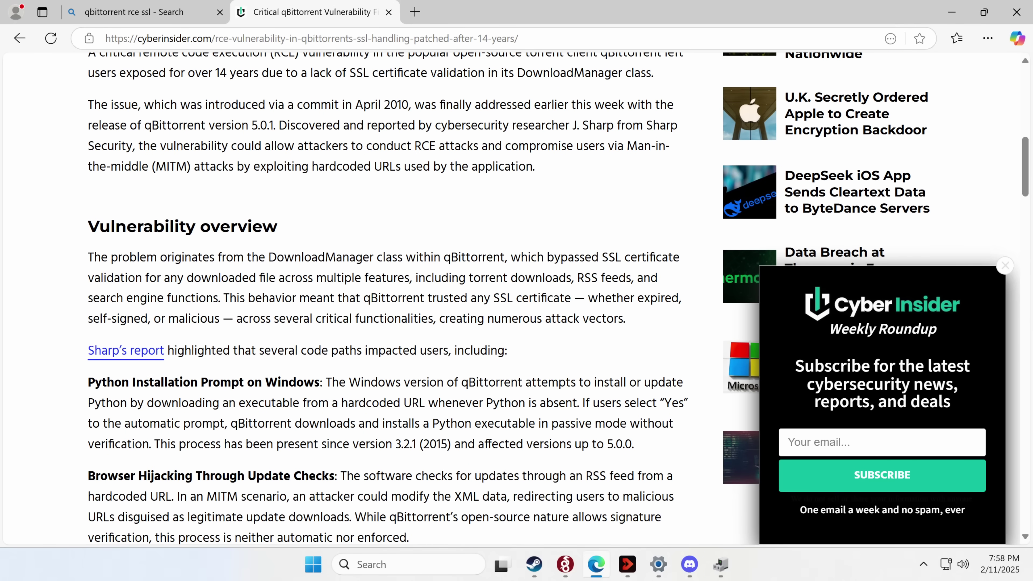